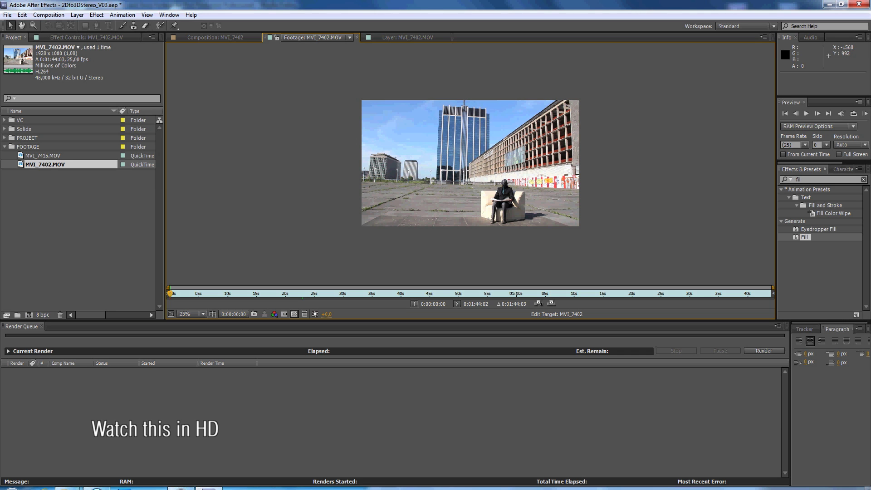
# - Create a composition from MVI_7415.MOV and add a 35mm camera to it
pyautogui.click(45, 155)
pyautogui.moveTo(45, 155); pyautogui.dragTo(28, 315)
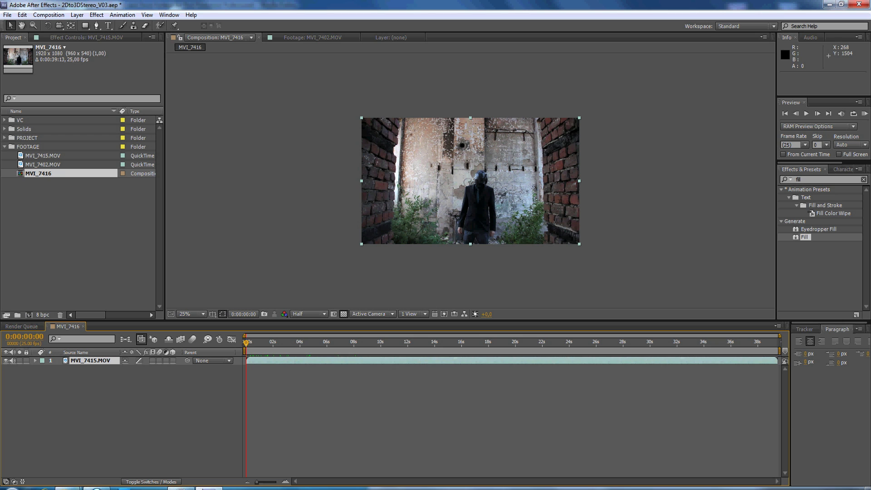
pyautogui.rightClick(92, 380)
pyautogui.moveTo(136, 385)
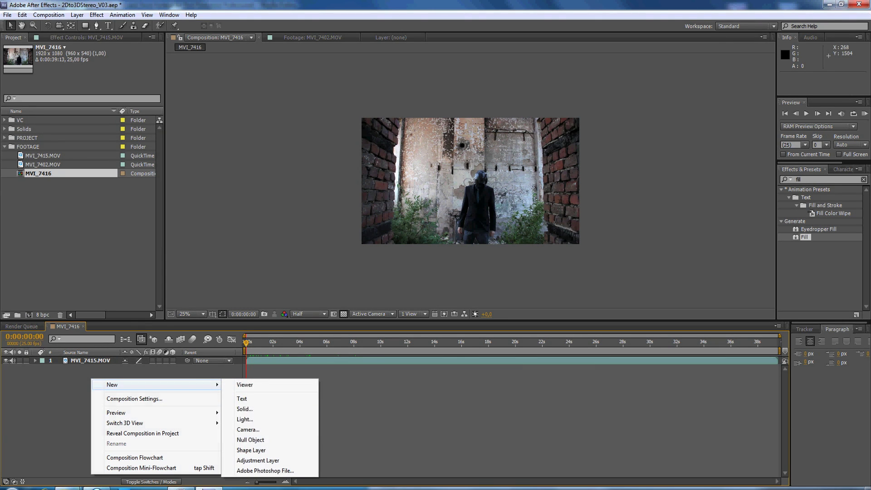
pyautogui.click(248, 430)
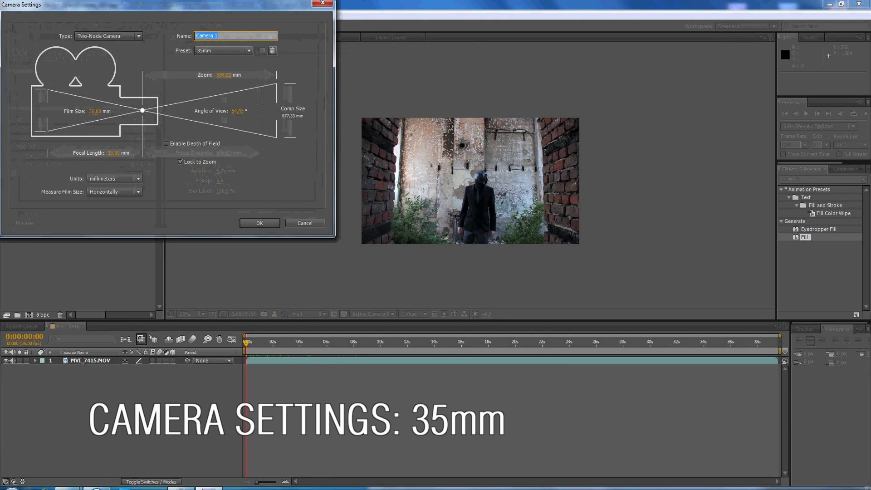
pyautogui.press('Return')
# - Add a new white solid layer and make it a 3D layer
pyautogui.rightClick(114, 303)
pyautogui.moveTo(136, 309)
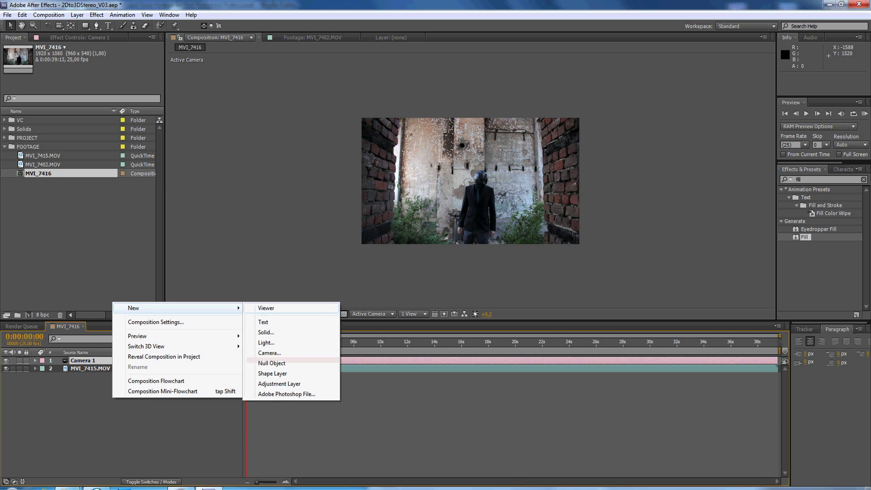
pyautogui.click(266, 333)
pyautogui.press('Return')
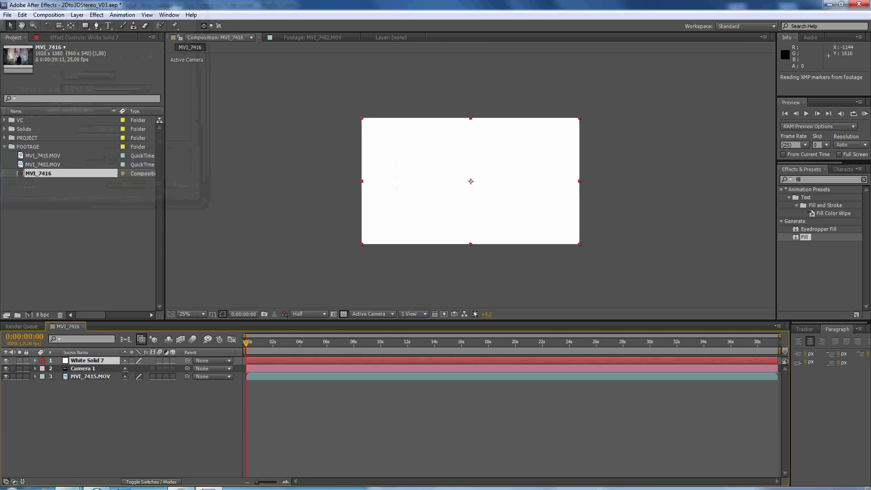
pyautogui.click(173, 360)
# - Rotate the white solid sideways along the left wall and apply the Grid effect to it
pyautogui.press('w')
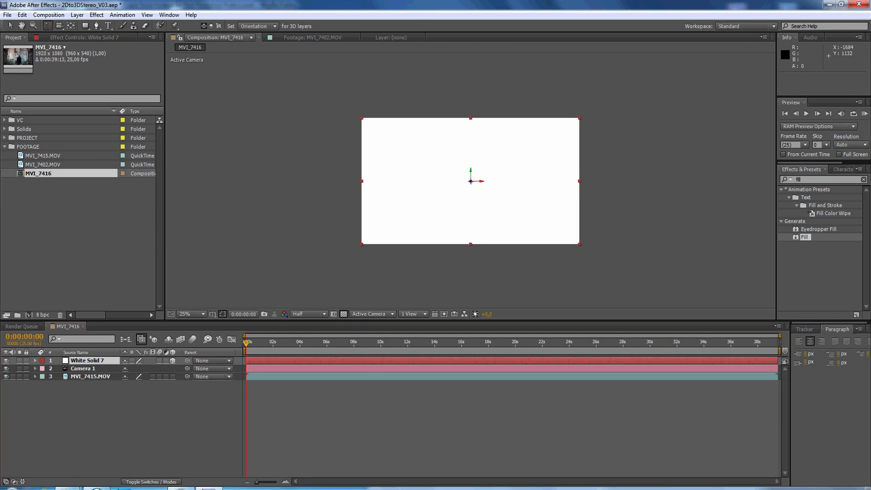
pyautogui.moveTo(471, 181); pyautogui.dragTo(473, 181)
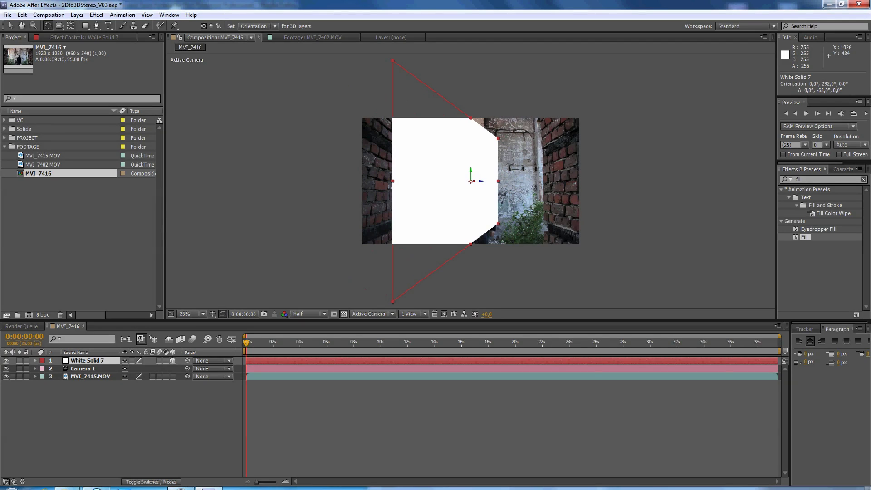
pyautogui.click(799, 180)
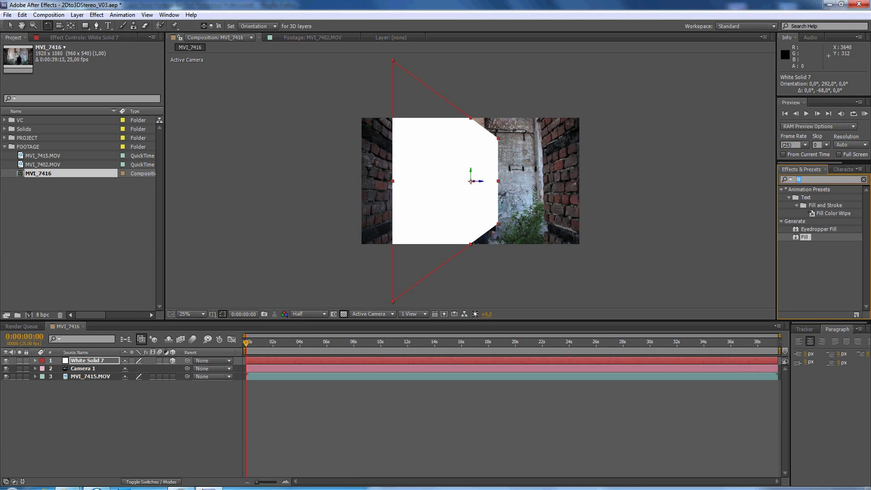
pyautogui.write('grid')
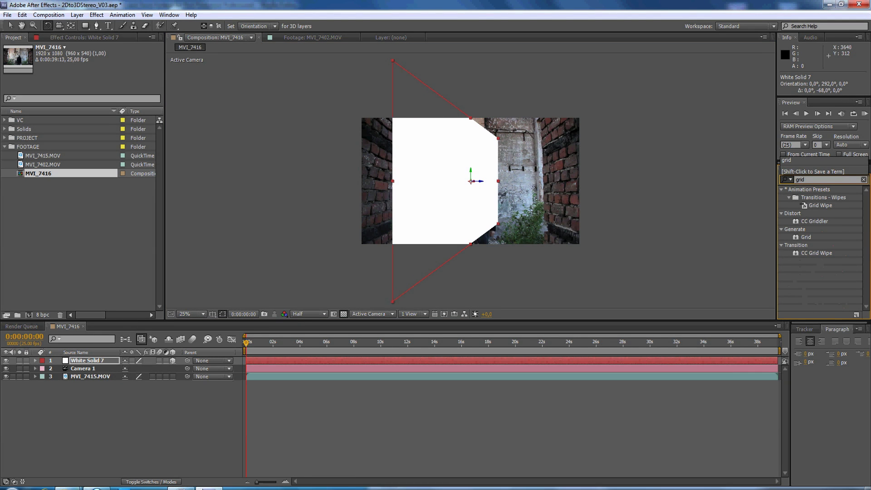
pyautogui.moveTo(806, 237); pyautogui.dragTo(176, 273)
pyautogui.hotkey('ctrl', 'z')
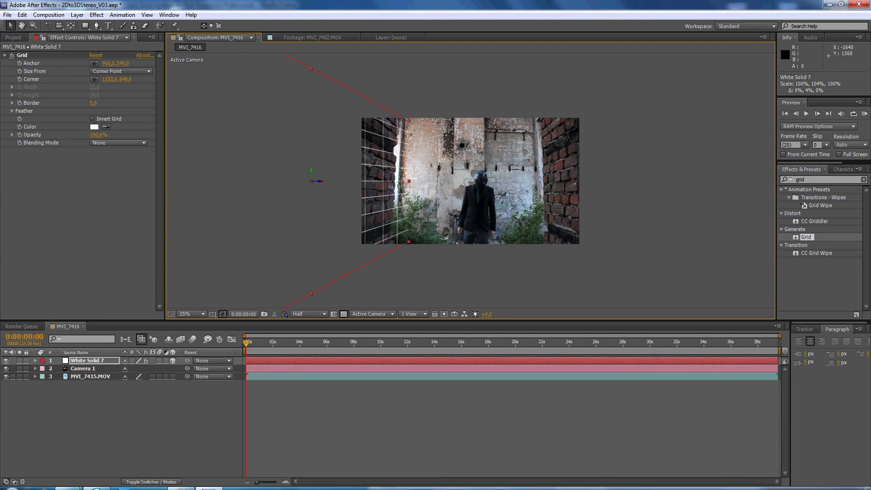
# - Rename the grid solid LEFT WALL, then duplicate it and rename the copy RIGHT WALL
pyautogui.press('Return')
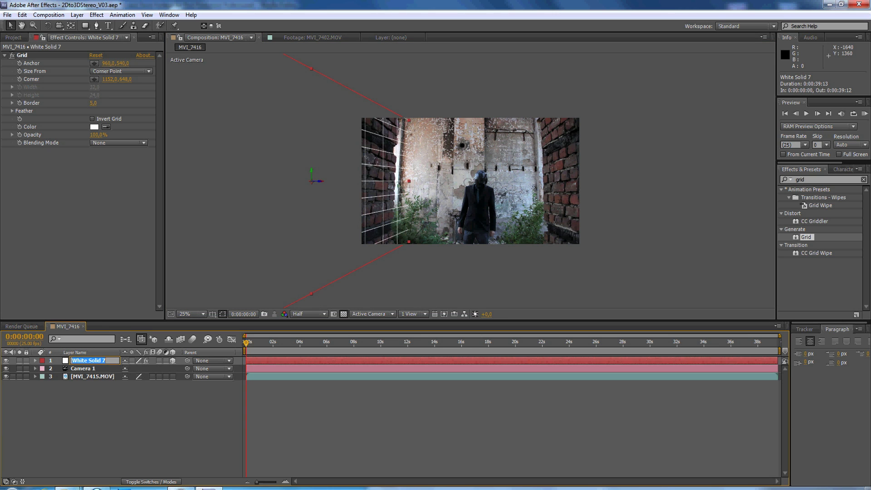
pyautogui.write('LEFT WALL')
pyautogui.press('Return')
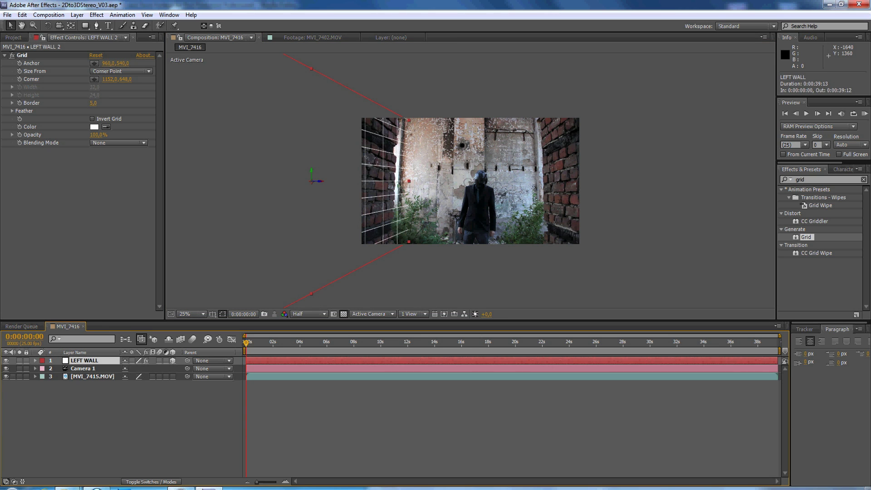
pyautogui.hotkey('ctrl', 'd')
pyautogui.press('Return')
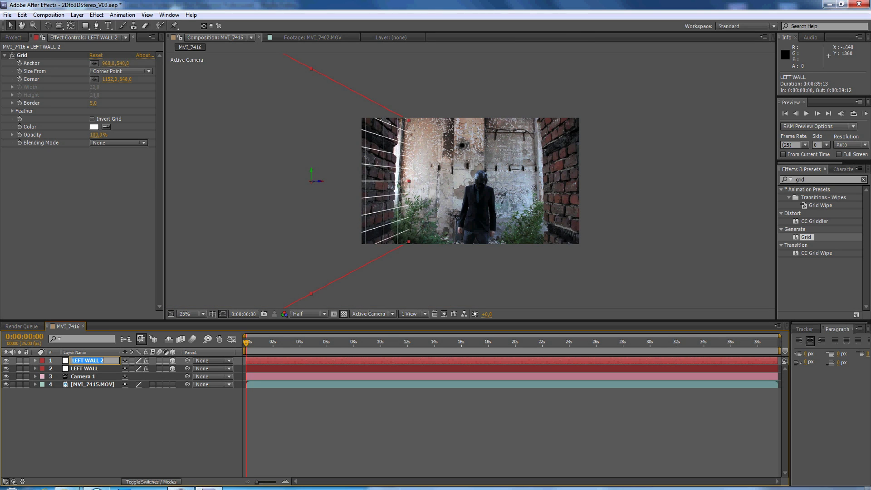
pyautogui.press('BackSpace')
pyautogui.press('Return')
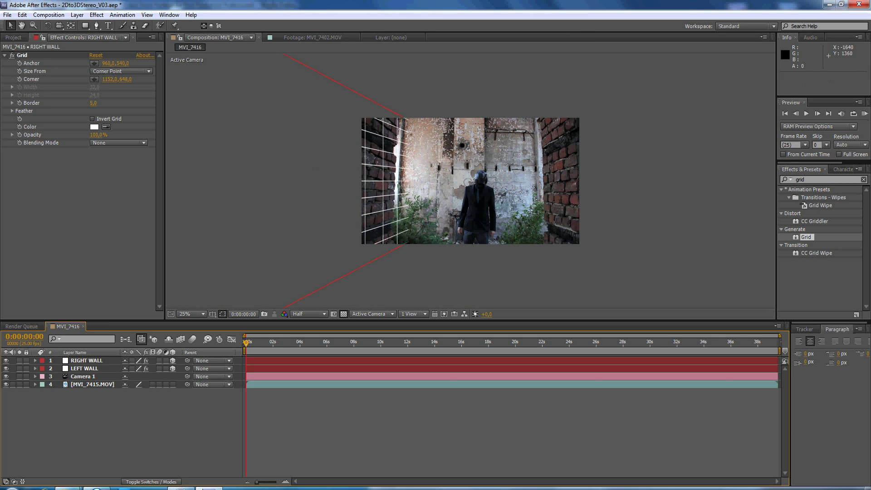
# - Move RIGHT WALL to the right, stretch it taller and push it back along the brick wall
pyautogui.moveTo(319, 178); pyautogui.dragTo(571, 182)
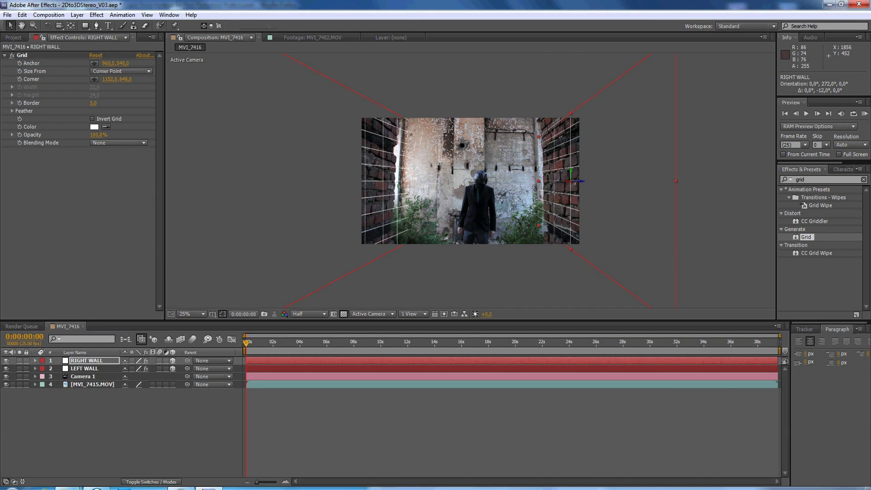
pyautogui.moveTo(571, 111); pyautogui.dragTo(566, 71)
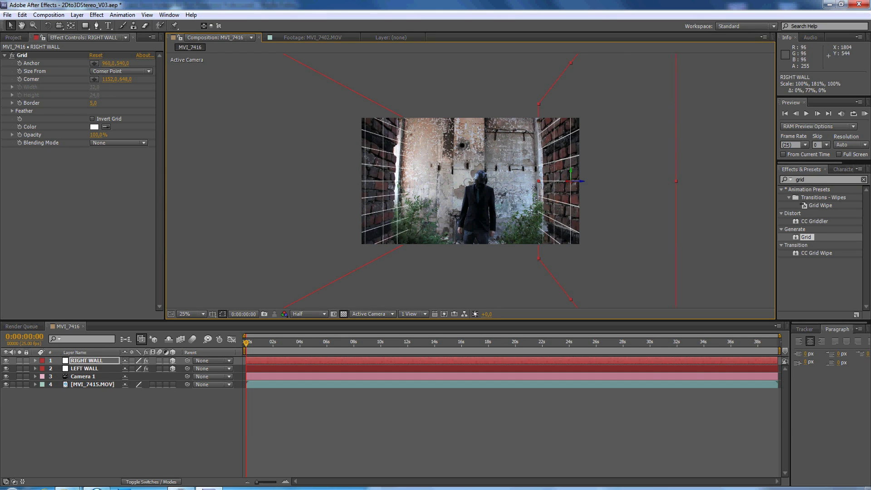
pyautogui.moveTo(567, 179); pyautogui.dragTo(558, 182)
# - Rotate LEFT WALL slightly to match the left brick wall
pyautogui.click(369, 176)
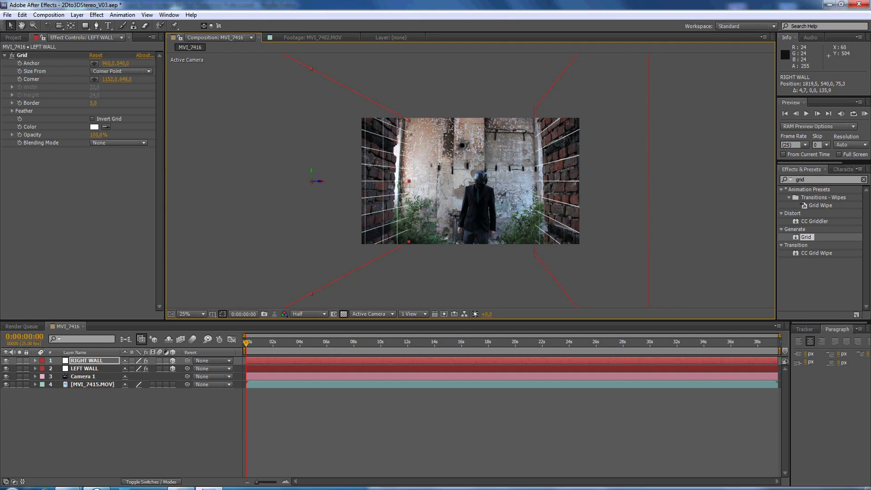
pyautogui.press('w')
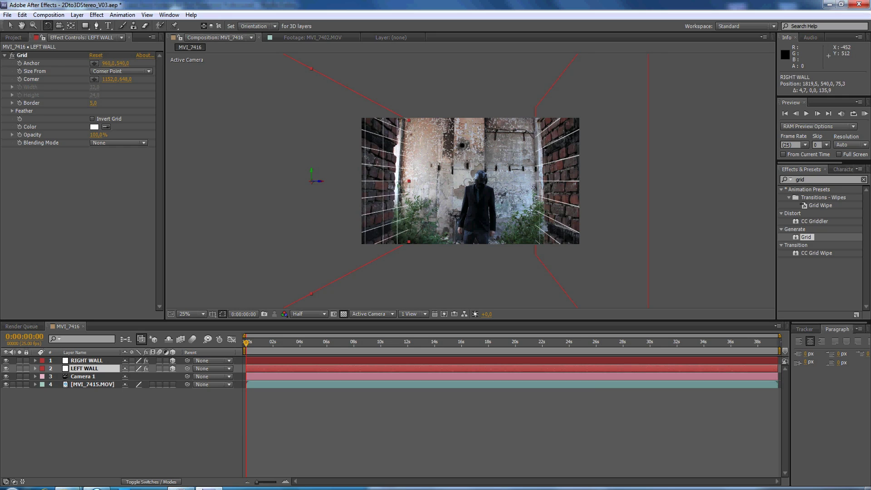
pyautogui.moveTo(379, 174); pyautogui.dragTo(356, 181)
# - Stretch LEFT WALL taller and zoom to 50% on the left side of the scene
pyautogui.press('v')
pyautogui.moveTo(406, 235); pyautogui.dragTo(407, 242)
pyautogui.press('.')
pyautogui.moveTo(379, 180); pyautogui.dragTo(459, 185)
# - Turn off LEFT WALL's grid effect and lower its opacity to 43%
pyautogui.click(146, 369)
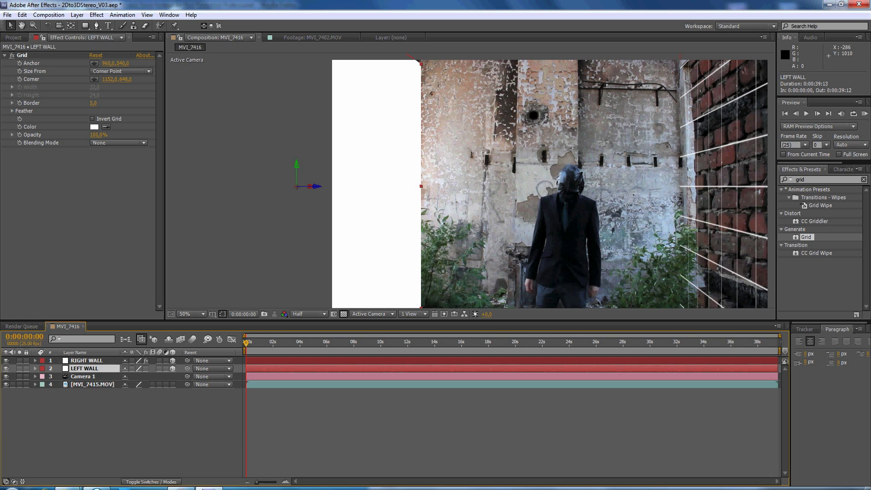
pyautogui.press('t')
pyautogui.moveTo(129, 377); pyautogui.dragTo(103, 376)
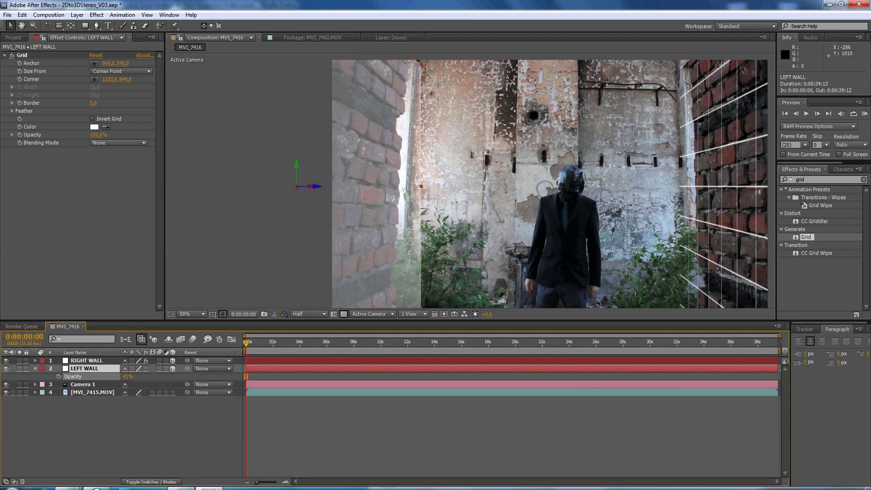
# - Trace a Pen mask down the left brick wall edge and close it around the wall
pyautogui.press('g')
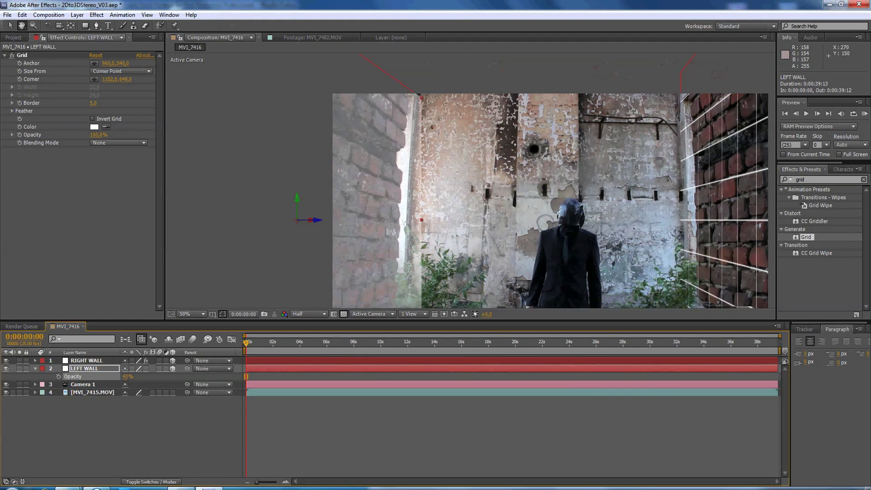
pyautogui.scroll(2, 469, 79)
pyautogui.moveTo(352, 92); pyautogui.dragTo(369, 208)
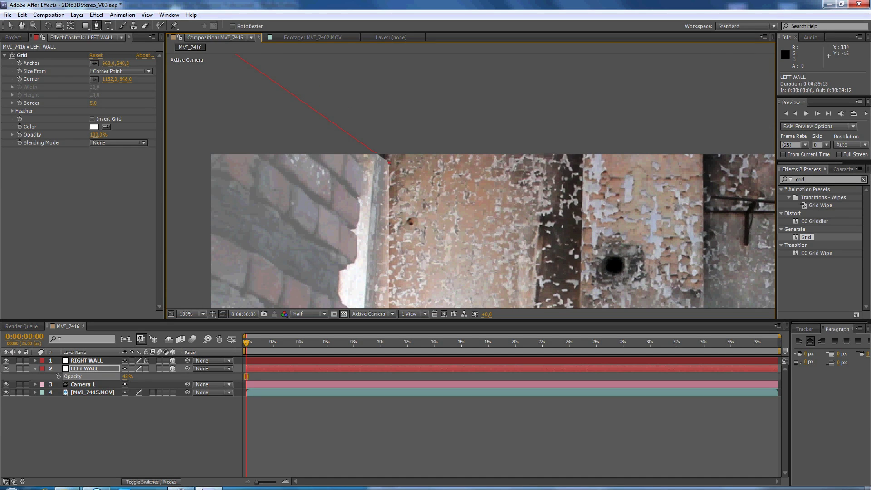
pyautogui.click(361, 148)
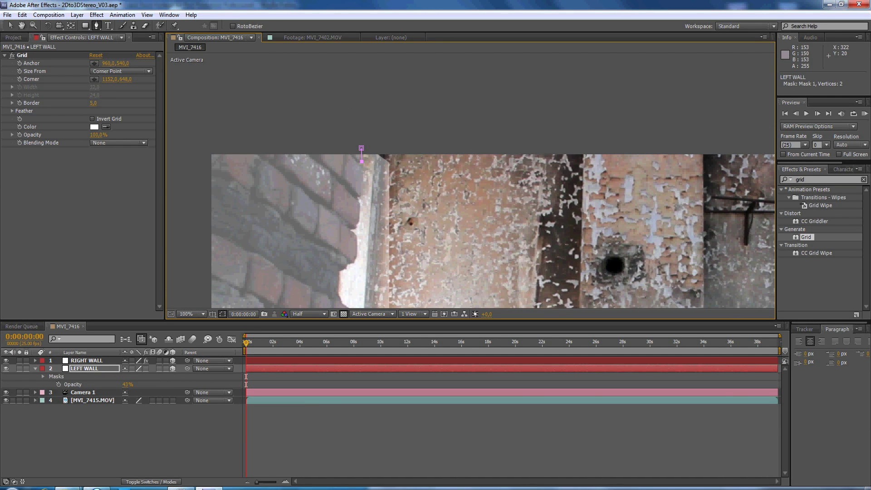
pyautogui.click(360, 192)
pyautogui.click(358, 211)
pyautogui.click(352, 230)
pyautogui.click(356, 235)
pyautogui.click(355, 262)
pyautogui.click(348, 267)
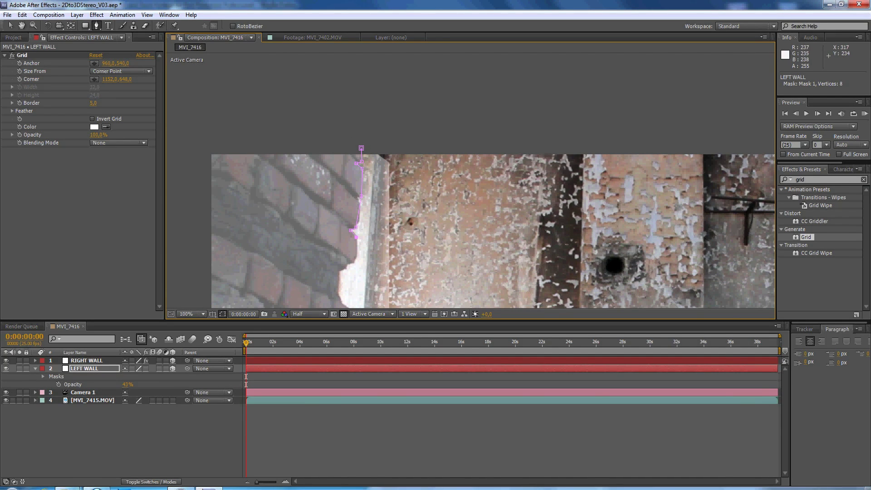
pyautogui.click(339, 272)
pyautogui.moveTo(342, 290); pyautogui.dragTo(338, 215)
pyautogui.click(342, 240)
pyautogui.click(341, 272)
pyautogui.scroll(-3, 339, 236)
pyautogui.click(341, 254)
pyautogui.scroll(-3, 339, 245)
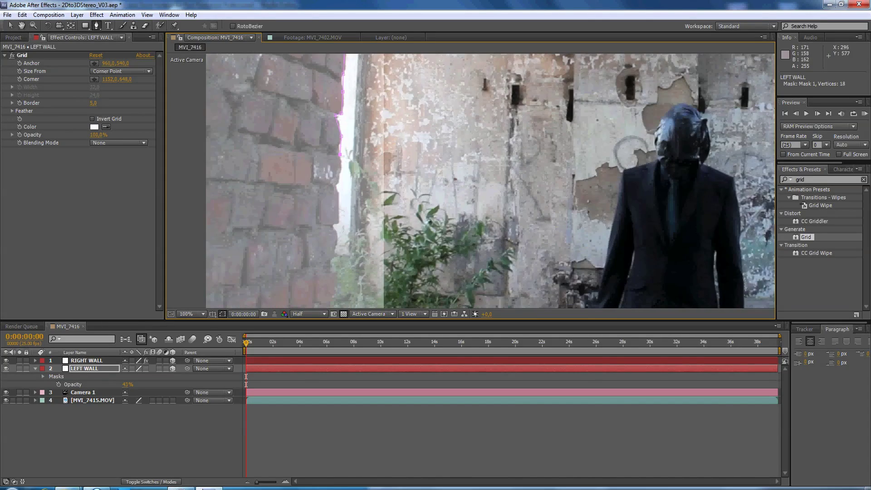
pyautogui.click(338, 245)
pyautogui.scroll(-3, 338, 227)
pyautogui.click(338, 202)
pyautogui.click(338, 219)
pyautogui.click(335, 228)
pyautogui.click(336, 238)
pyautogui.scroll(-3, 335, 238)
pyautogui.click(332, 205)
pyautogui.click(329, 245)
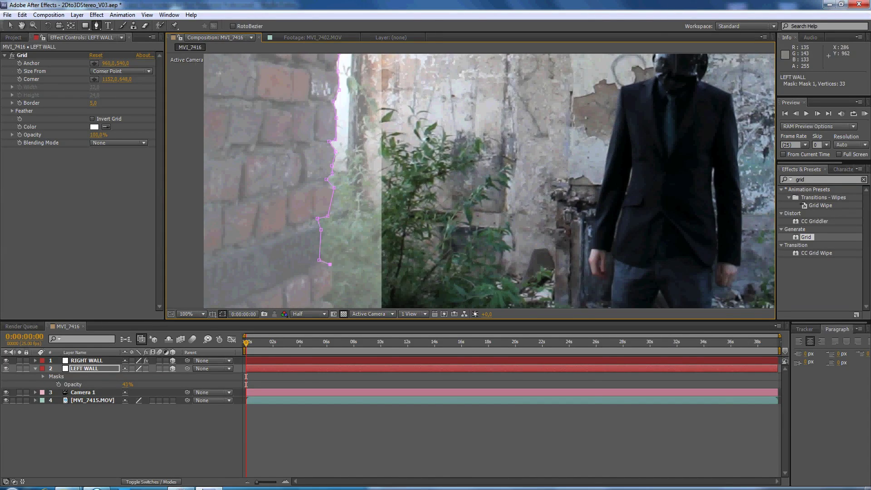
pyautogui.scroll(-3, 329, 245)
pyautogui.click(320, 195)
pyautogui.scroll(-3, 320, 195)
pyautogui.click(292, 162)
pyautogui.click(391, 88)
pyautogui.click(440, 97)
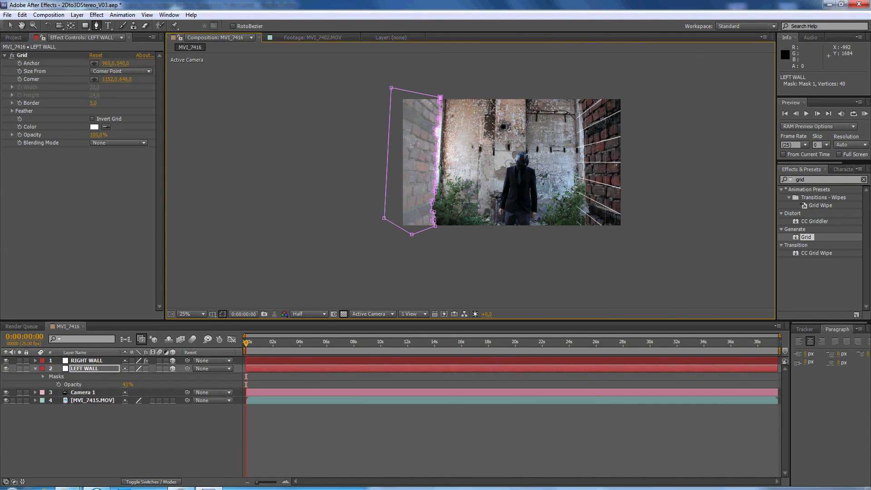
# - Give the LEFT WALL mask a 10-pixel feather
pyautogui.press('u')
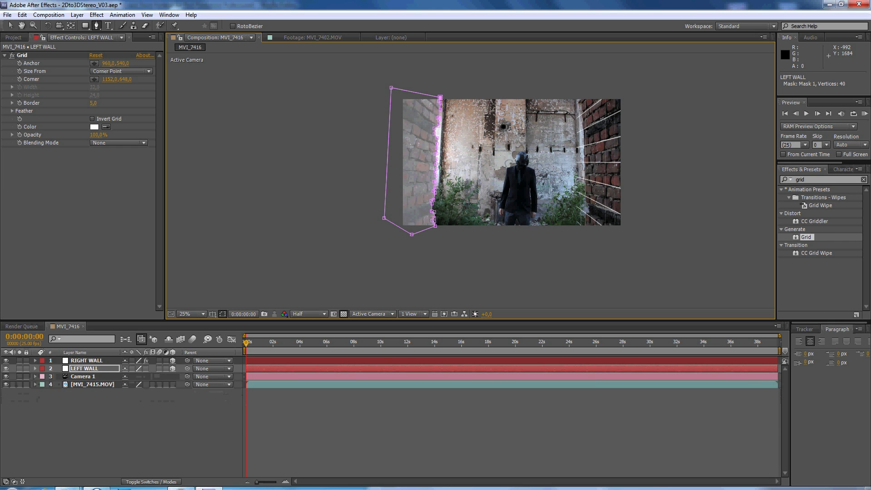
pyautogui.press('m')
pyautogui.press('m')
pyautogui.click(134, 392)
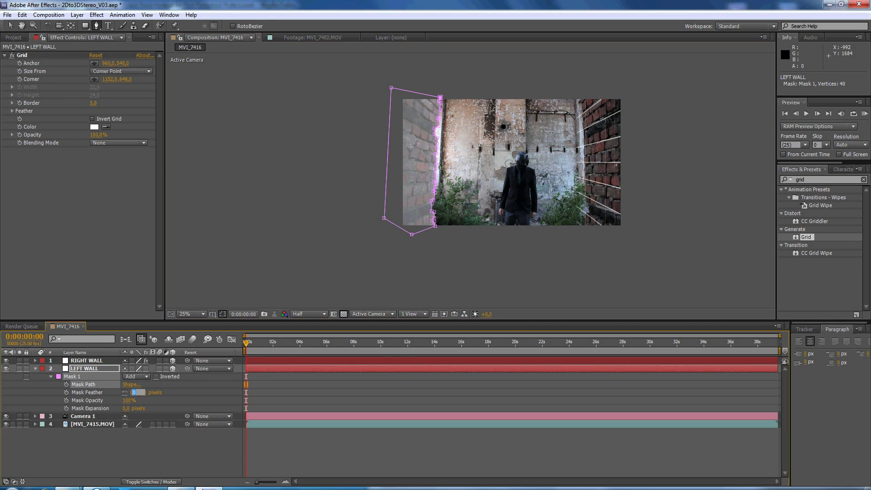
pyautogui.write('10')
pyautogui.press('Return')
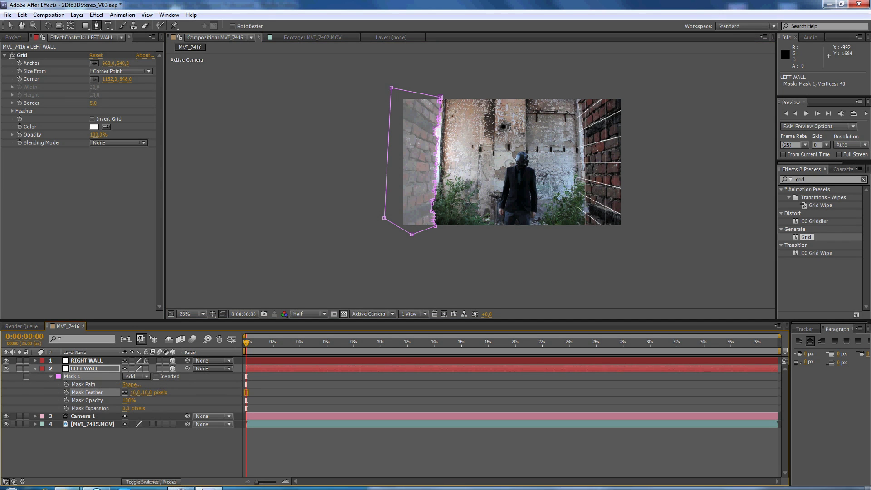
# - Set RIGHT WALL's opacity to 50%
pyautogui.press('F2')
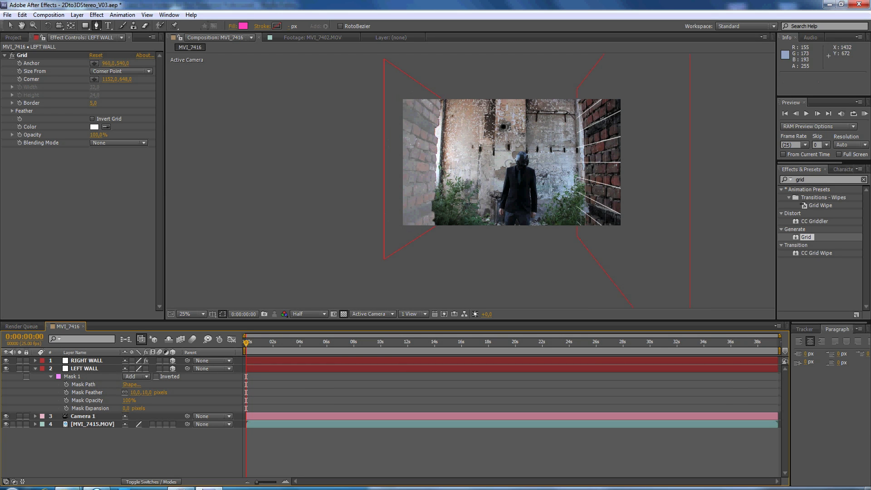
pyautogui.moveTo(540, 212); pyautogui.dragTo(426, 229)
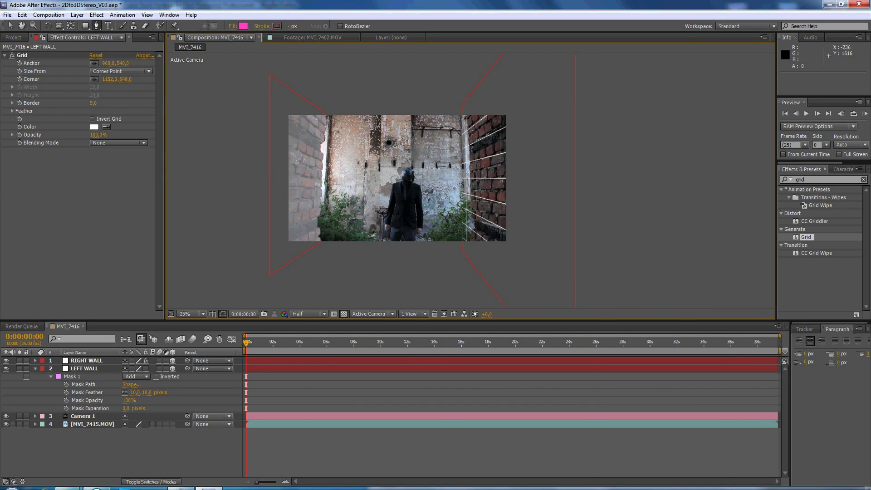
pyautogui.click(35, 369)
pyautogui.click(86, 360)
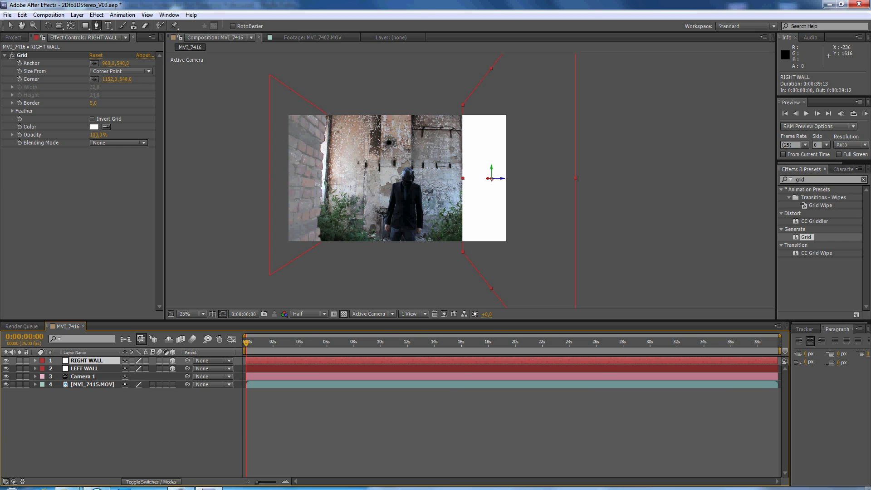
pyautogui.press('t')
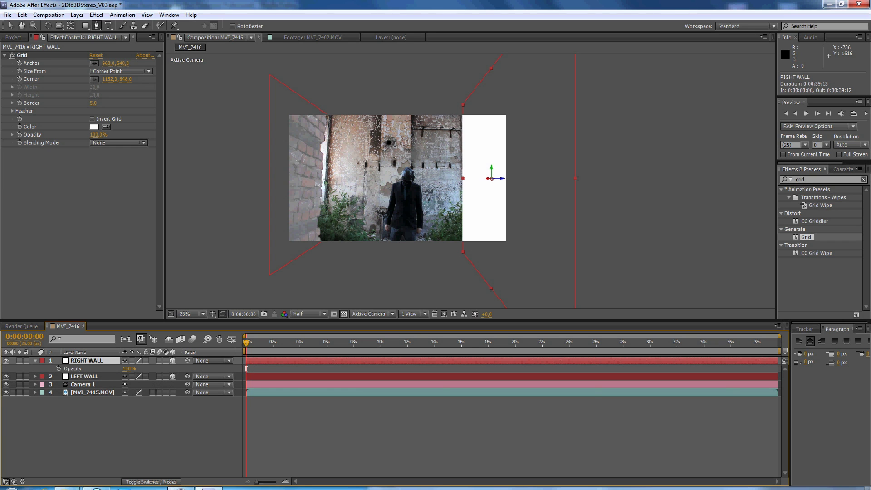
pyautogui.click(129, 369)
pyautogui.write('50')
pyautogui.press('Return')
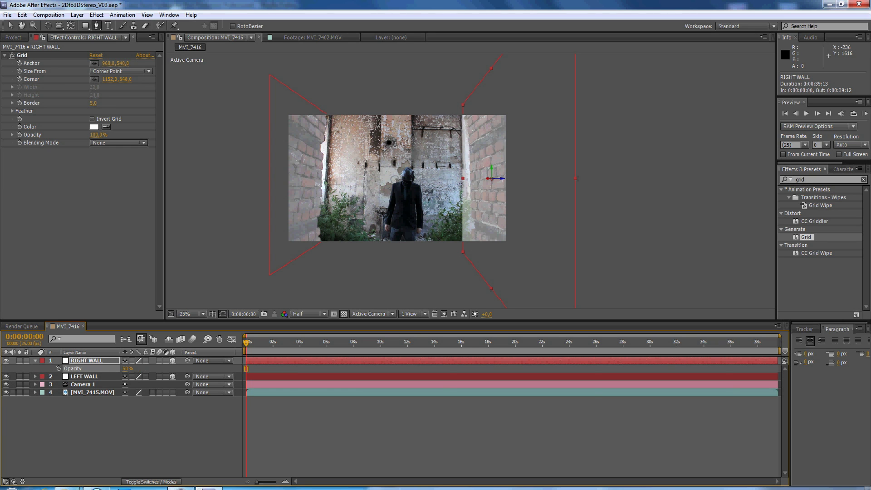
# - Set LEFT WALL's opacity back to 100%
pyautogui.click(86, 376)
pyautogui.press('t')
pyautogui.click(130, 384)
pyautogui.write('1')
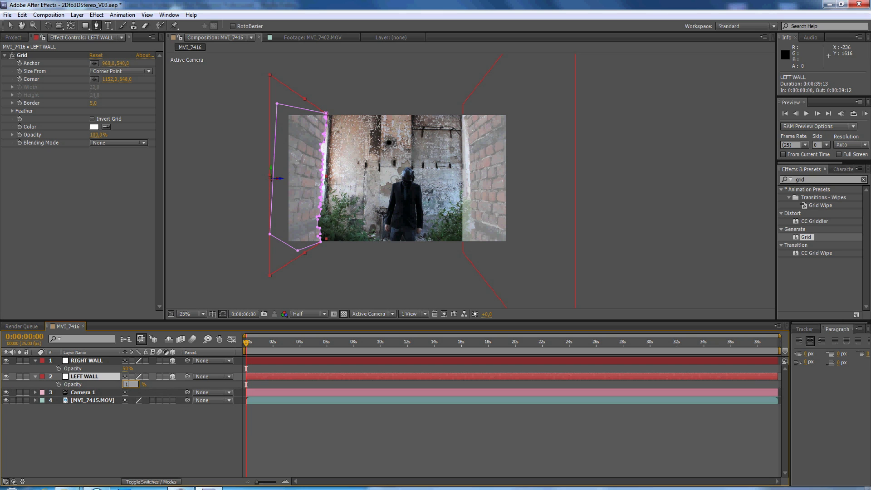
pyautogui.write('00')
pyautogui.press('Return')
# - Trace a Pen mask along the right brick wall edge on RIGHT WALL and close it
pyautogui.press('.')
pyautogui.scroll(1, 493, 138)
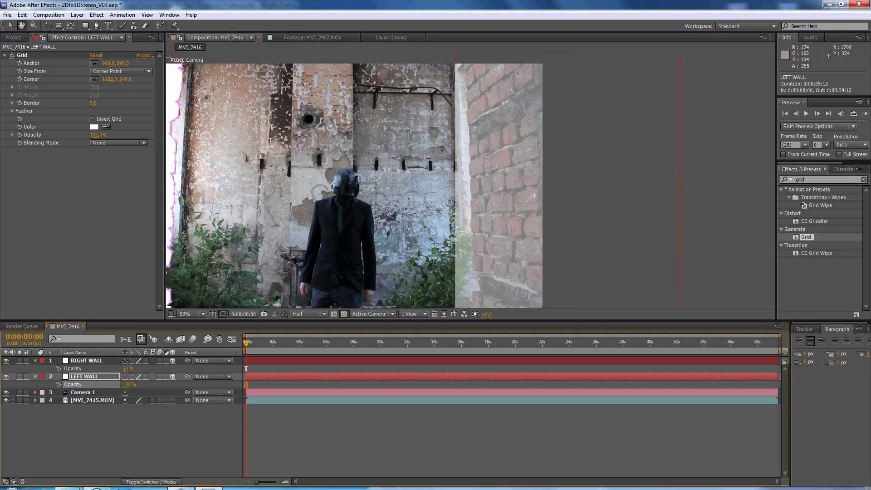
pyautogui.scroll(5, 354, 186)
pyautogui.press('.')
pyautogui.press('g')
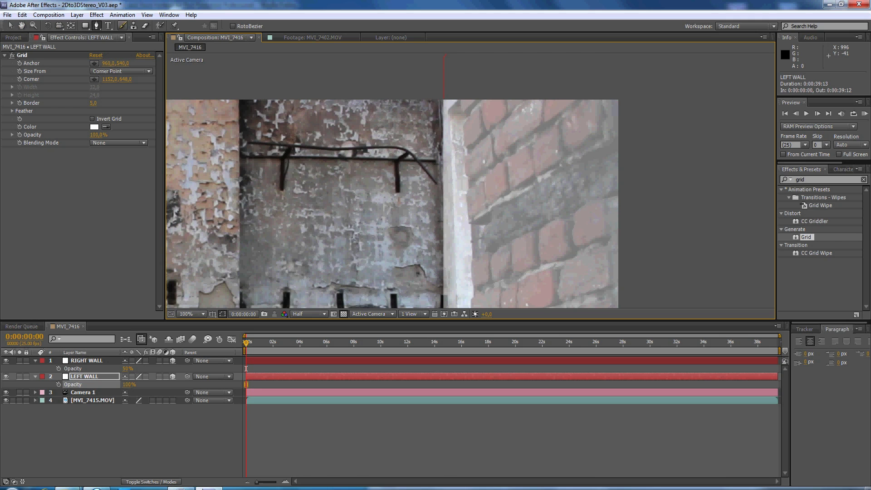
pyautogui.hotkey('ctrl', 'Up')
pyautogui.click(460, 91)
pyautogui.click(461, 103)
pyautogui.click(464, 113)
pyautogui.click(464, 122)
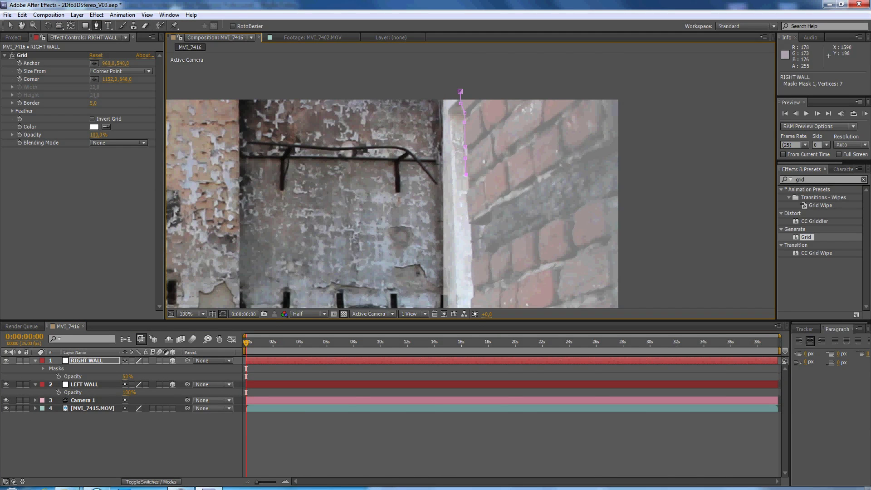
pyautogui.click(468, 215)
pyautogui.click(487, 216)
pyautogui.click(484, 227)
pyautogui.click(484, 240)
pyautogui.click(471, 254)
pyautogui.scroll(-4, 471, 254)
pyautogui.scroll(-3, 473, 260)
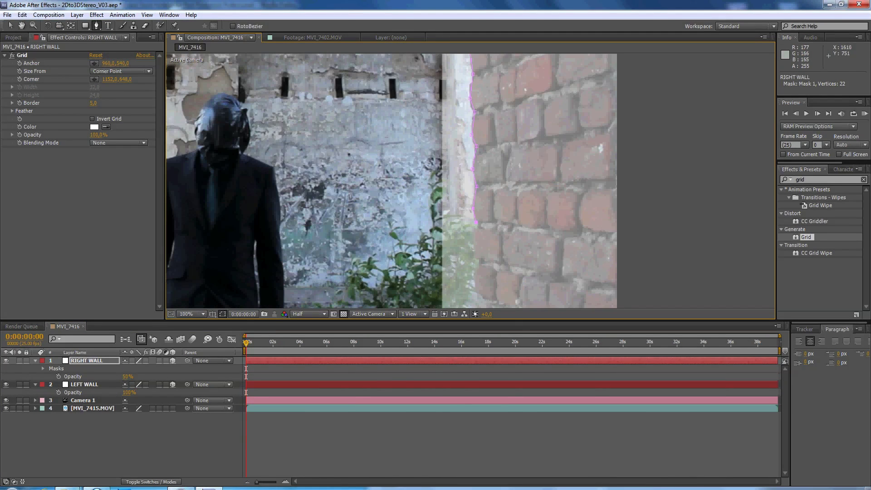
pyautogui.scroll(-3, 473, 260)
pyautogui.click(594, 269)
pyautogui.click(661, 214)
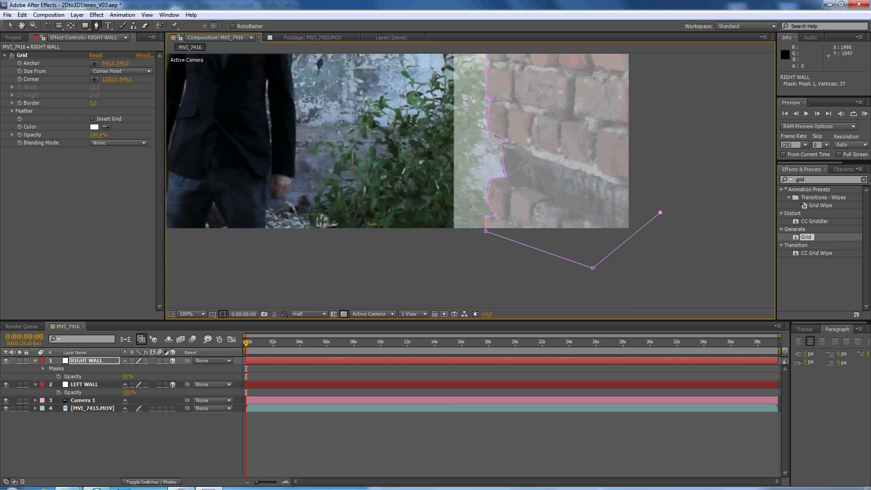
pyautogui.scroll(5, 545, 181)
pyautogui.click(638, 68)
pyautogui.press(',')
# - Give the RIGHT WALL mask a 10-pixel feather and zoom out to the whole composition
pyautogui.press('m')
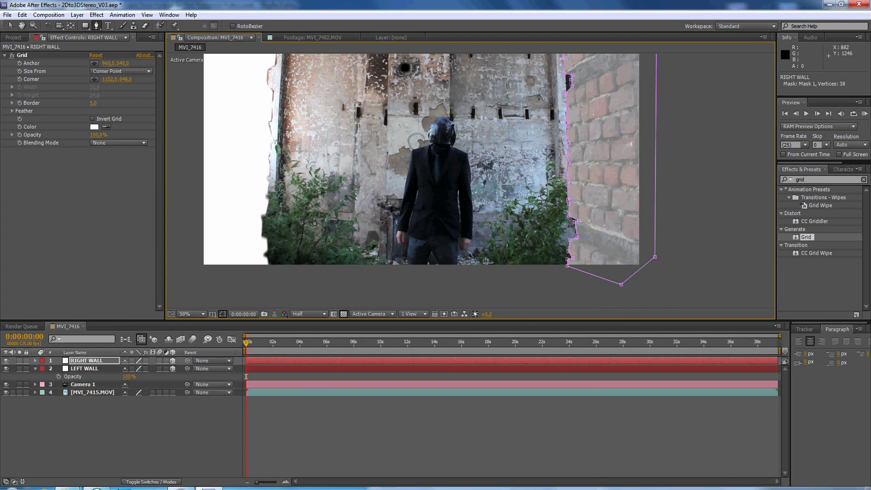
pyautogui.press('m')
pyautogui.click(138, 385)
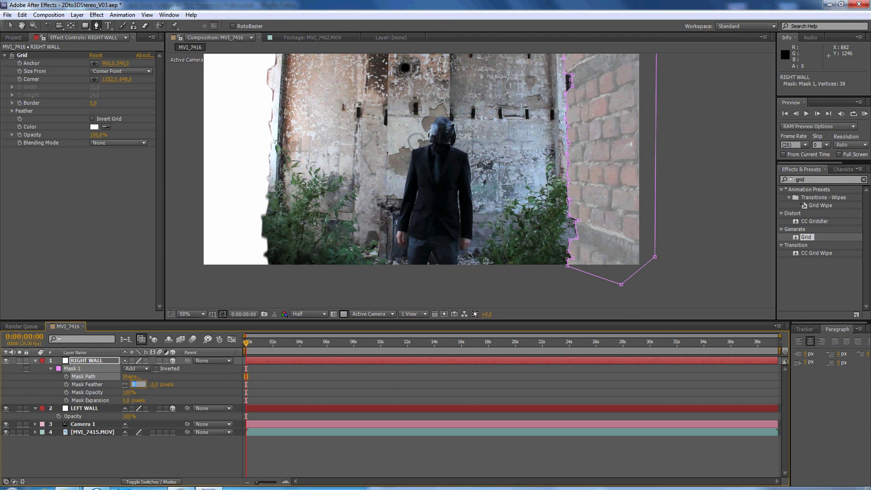
pyautogui.write('10')
pyautogui.press('Return')
pyautogui.press('F2')
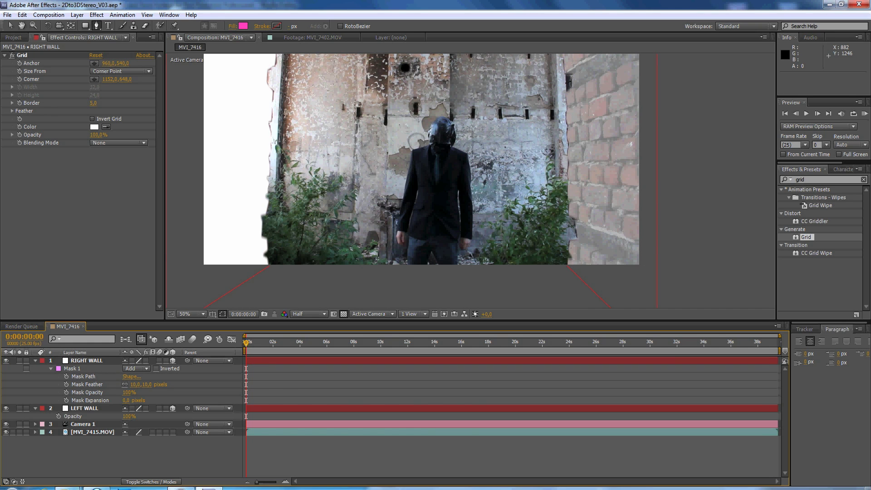
pyautogui.click(35, 360)
pyautogui.press(',')
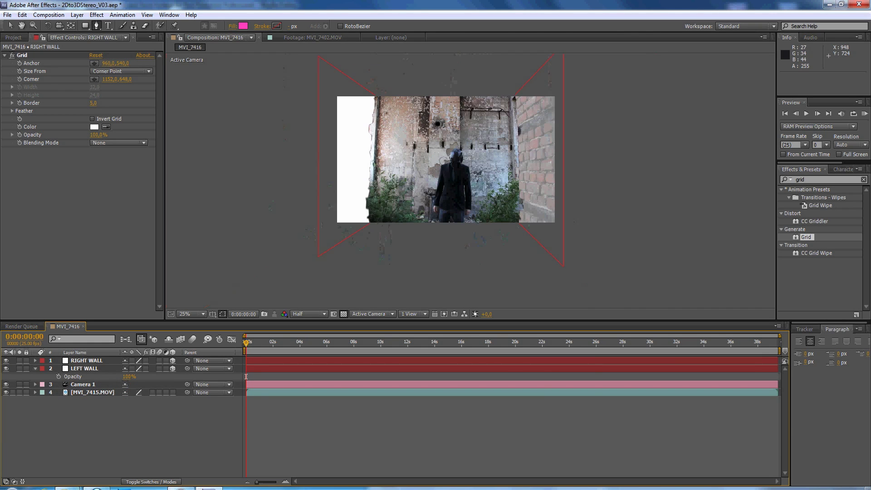
# - Add a new white solid named MAN
pyautogui.rightClick(246, 377)
pyautogui.press('Down')
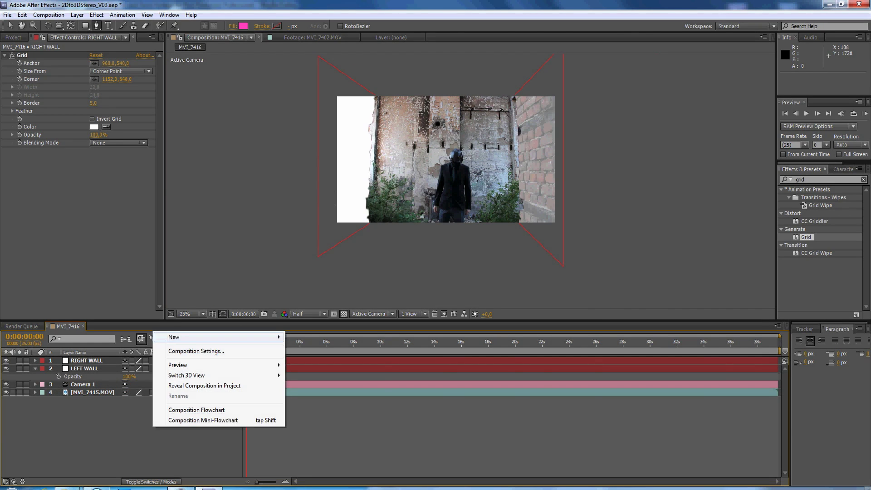
pyautogui.press('Right')
pyautogui.press('Down')
pyautogui.press('Down')
pyautogui.press('Return')
pyautogui.write('MAN')
pyautogui.press('Return')
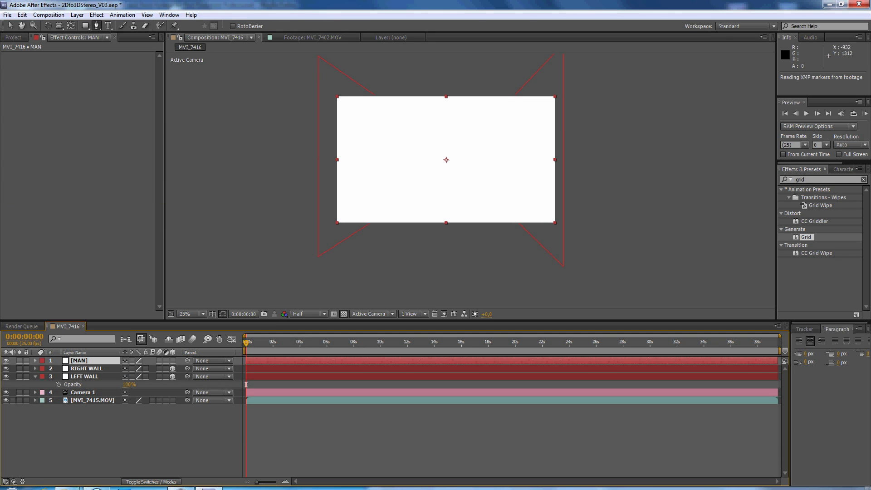
# - Push MAN back in depth, checking its placement in Top view before returning to the camera view
pyautogui.press('v')
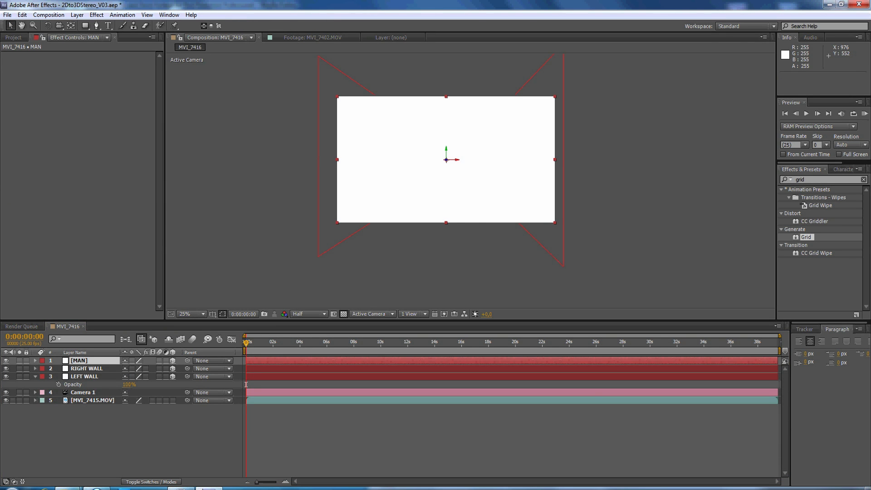
pyautogui.moveTo(447, 160); pyautogui.dragTo(419, 301)
pyautogui.click(413, 314)
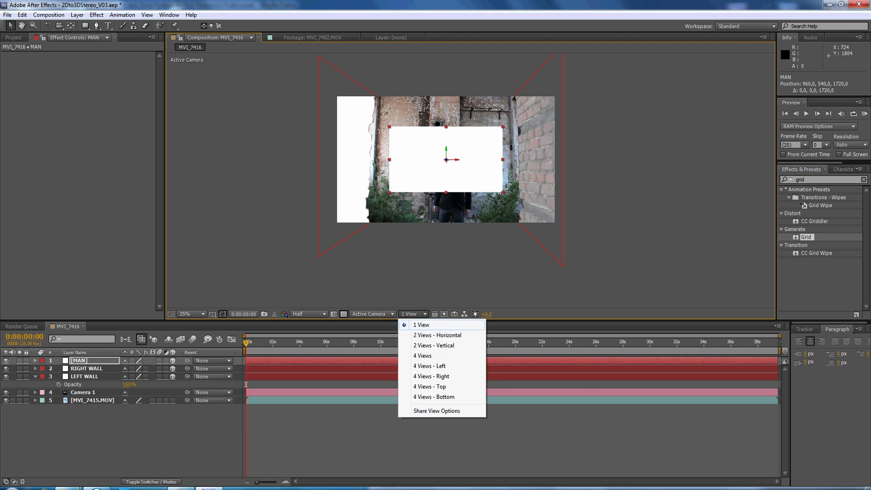
pyautogui.click(372, 314)
pyautogui.click(370, 373)
pyautogui.press(',')
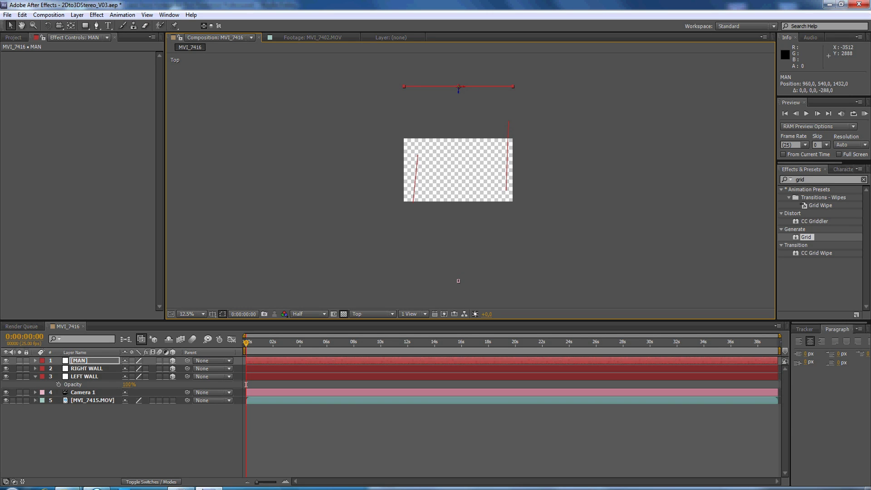
pyautogui.click(372, 314)
pyautogui.click(373, 297)
pyautogui.press('.')
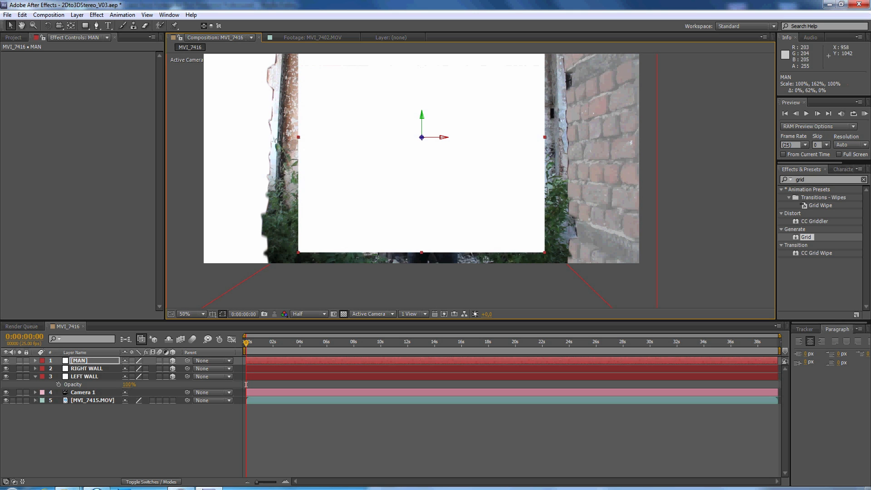
# - Stretch MAN to cover the man and lower its opacity to 36%
pyautogui.moveTo(423, 159); pyautogui.dragTo(424, 189)
pyautogui.press('t')
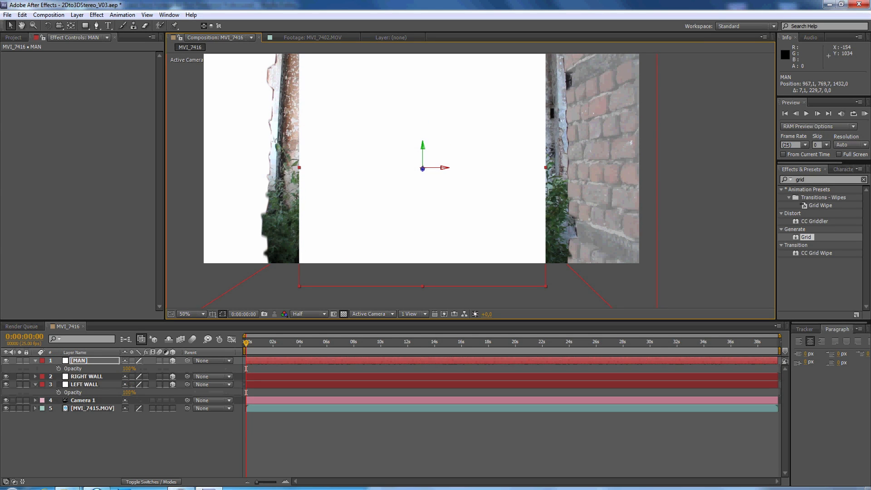
pyautogui.click(58, 369)
pyautogui.moveTo(128, 368); pyautogui.dragTo(99, 368)
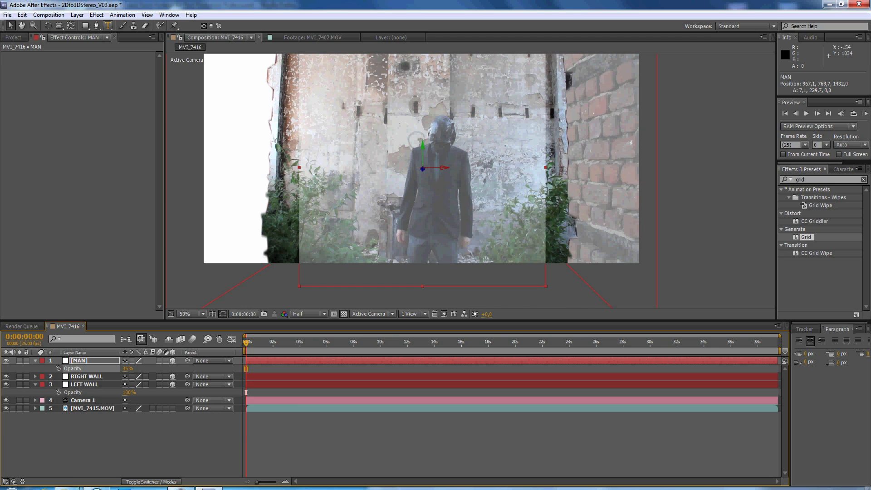
# - Draw a closed Pen mask tracing the man's outline on the MAN layer
pyautogui.scroll(1, 481, 182)
pyautogui.moveTo(399, 295); pyautogui.dragTo(454, 105)
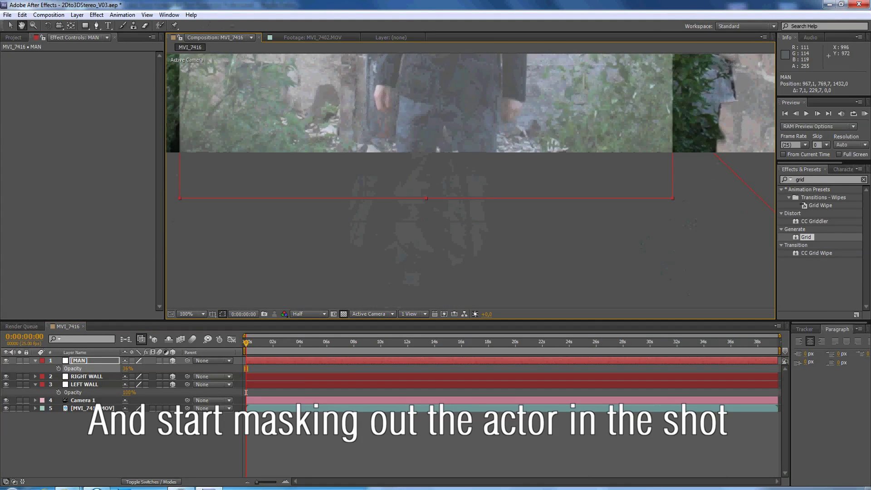
pyautogui.press('g')
pyautogui.scroll(1, 452, 59)
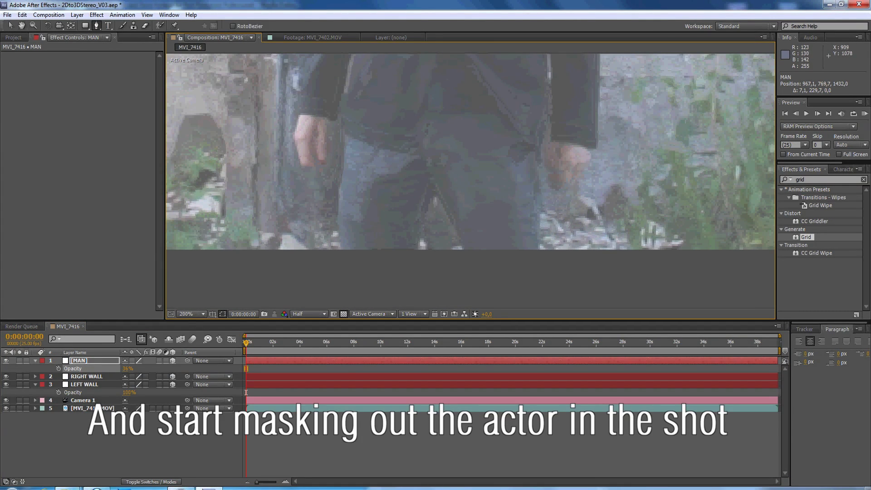
pyautogui.click(338, 246)
pyautogui.click(335, 183)
pyautogui.moveTo(338, 163); pyautogui.dragTo(331, 248)
pyautogui.click(333, 209)
pyautogui.click(339, 161)
pyautogui.click(352, 105)
pyautogui.click(334, 165)
pyautogui.click(325, 198)
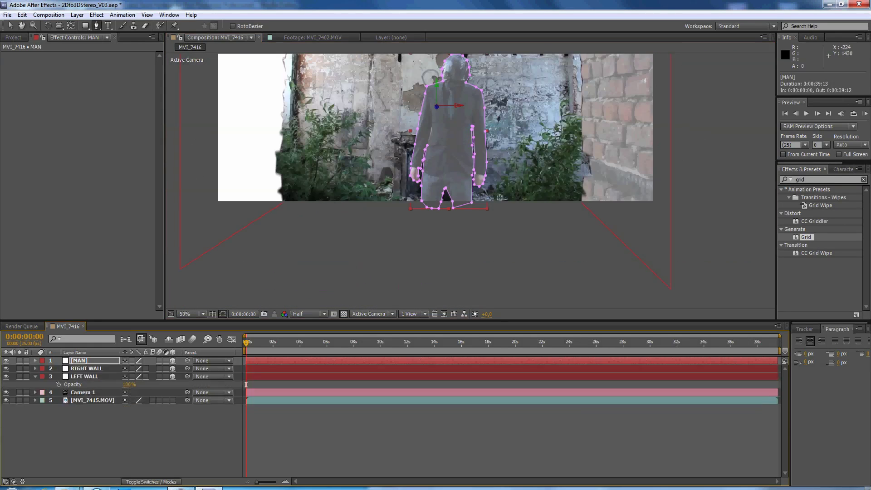
# - Set the MAN layer's Mask Feather to 15 pixels
pyautogui.press('m')
pyautogui.press('m')
pyautogui.click(134, 385)
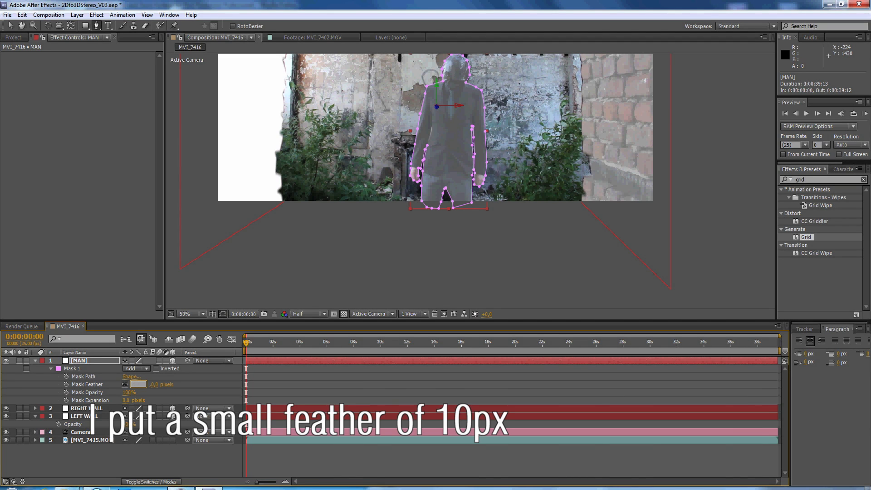
pyautogui.write('15')
pyautogui.press('Return')
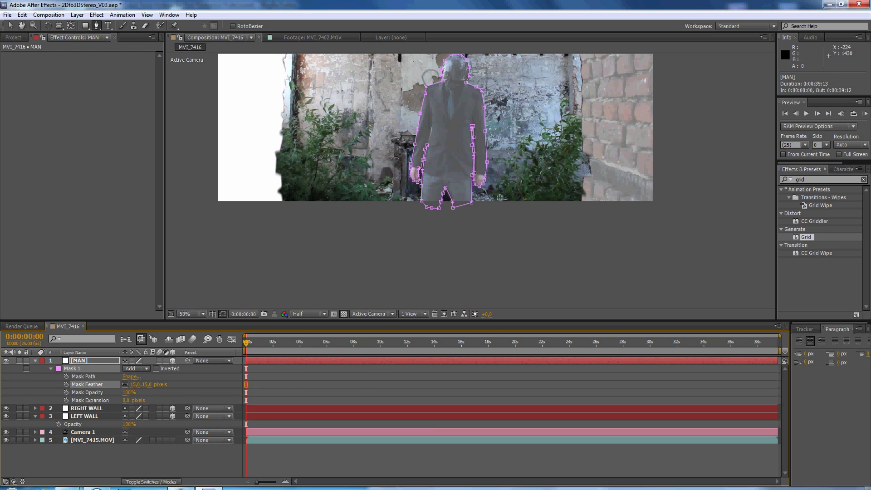
pyautogui.press('t')
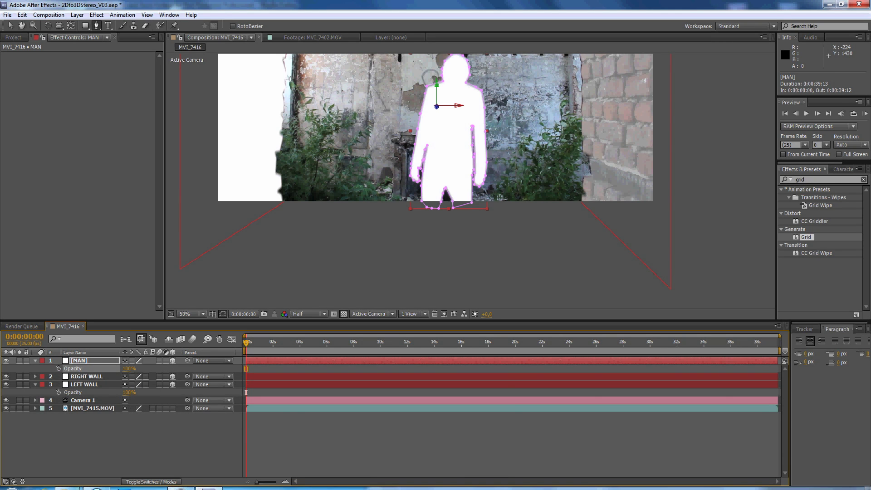
# - Create a new white solid layer named BG
pyautogui.press('v')
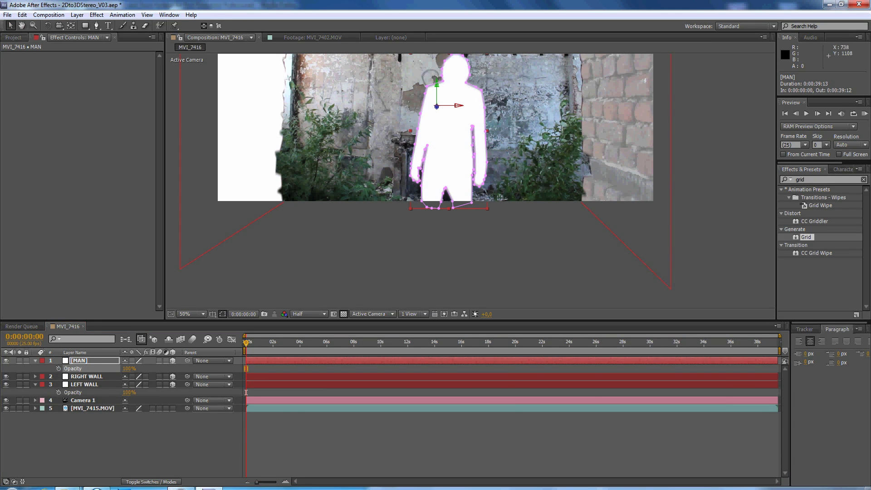
pyautogui.press('F2')
pyautogui.press(',')
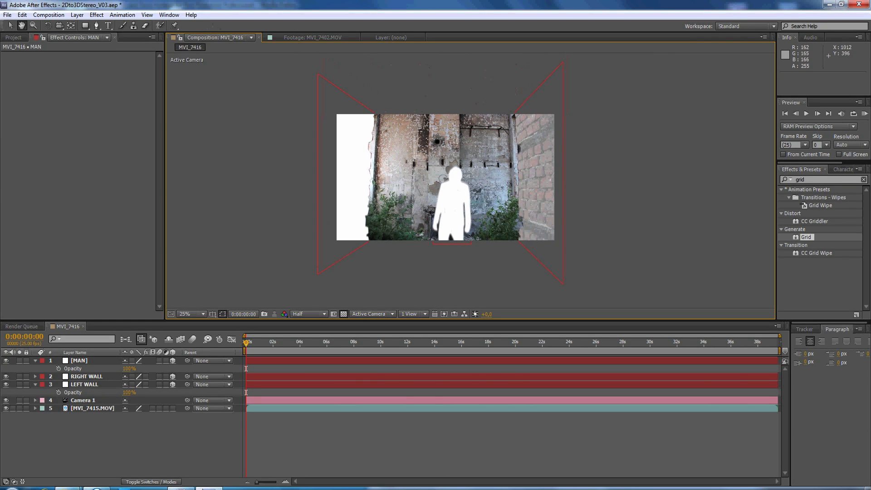
pyautogui.rightClick(84, 439)
pyautogui.moveTo(100, 346)
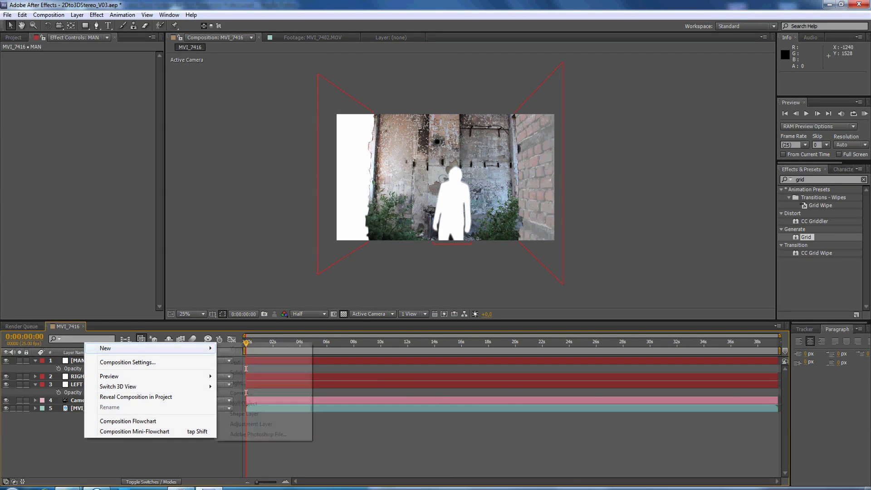
pyautogui.click(240, 374)
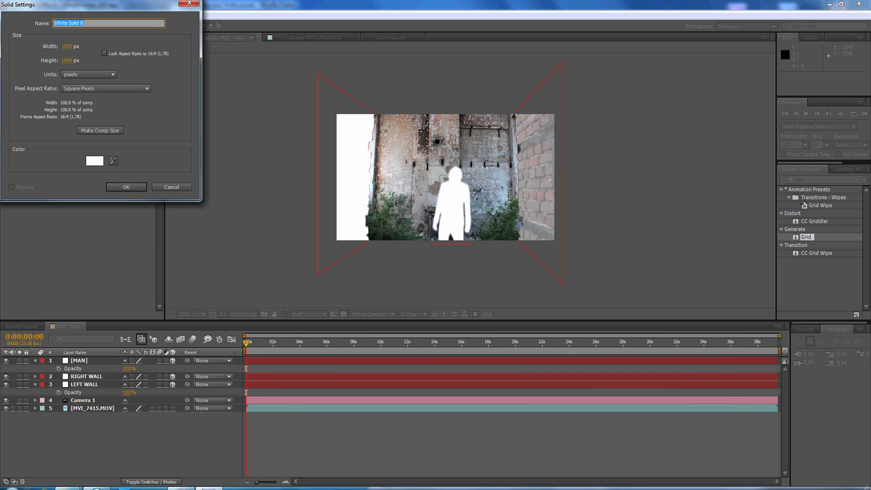
pyautogui.press('BackSpace')
pyautogui.press('Return')
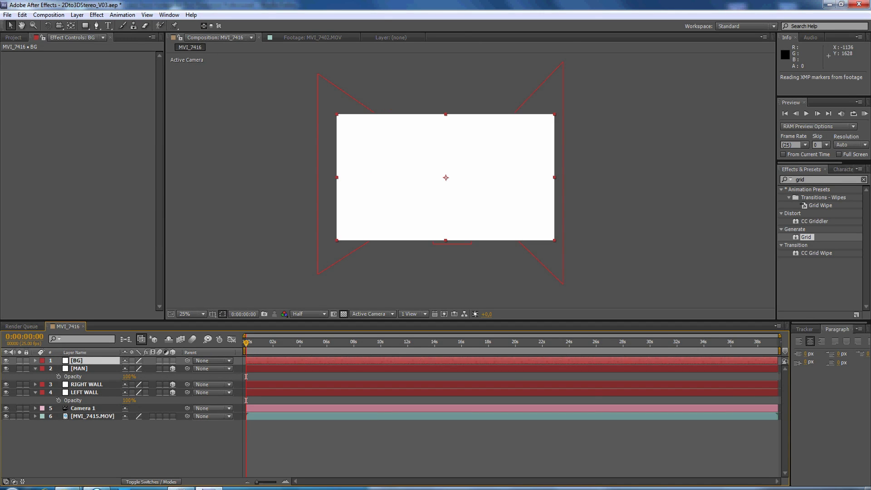
# - Make BG a 3D layer below LEFT WALL, pushed back to Z 3120 and scaled to 286%
pyautogui.click(172, 360)
pyautogui.moveTo(90, 360); pyautogui.dragTo(91, 397)
pyautogui.moveTo(446, 177); pyautogui.dragTo(446, 255)
pyautogui.click(373, 313)
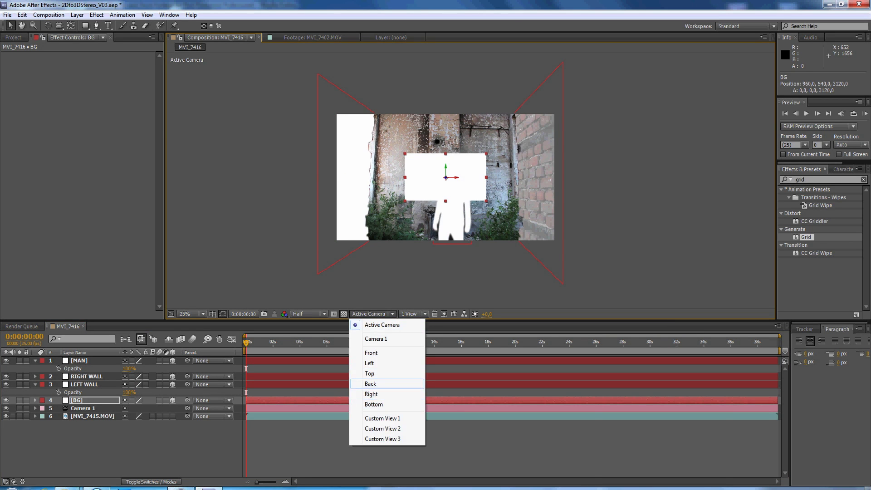
pyautogui.click(370, 374)
pyautogui.press(',')
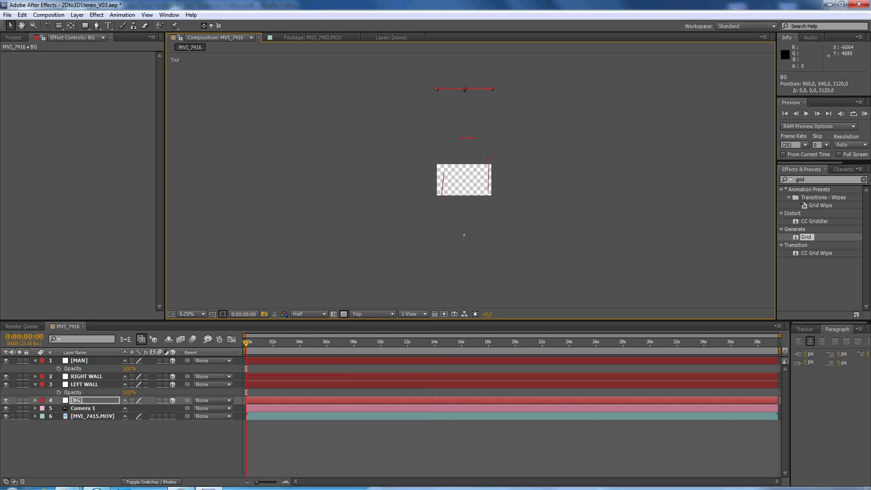
pyautogui.click(372, 314)
pyautogui.click(368, 323)
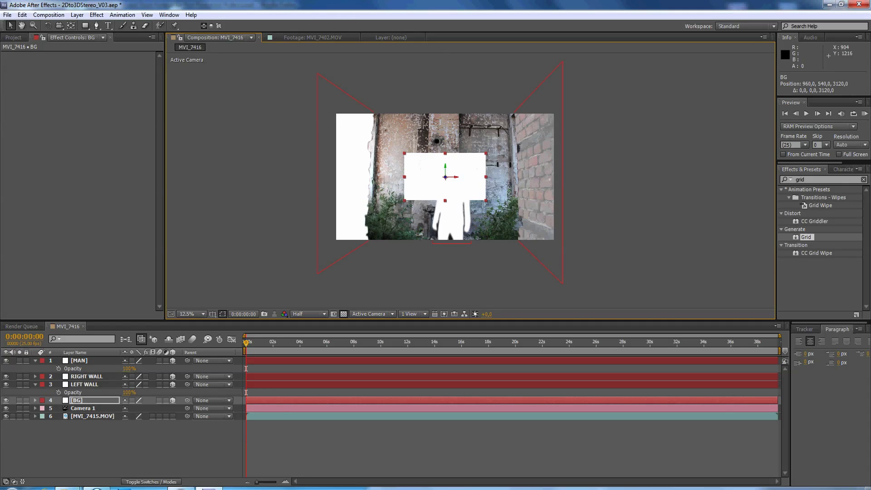
pyautogui.press('.')
pyautogui.moveTo(486, 154); pyautogui.dragTo(562, 102)
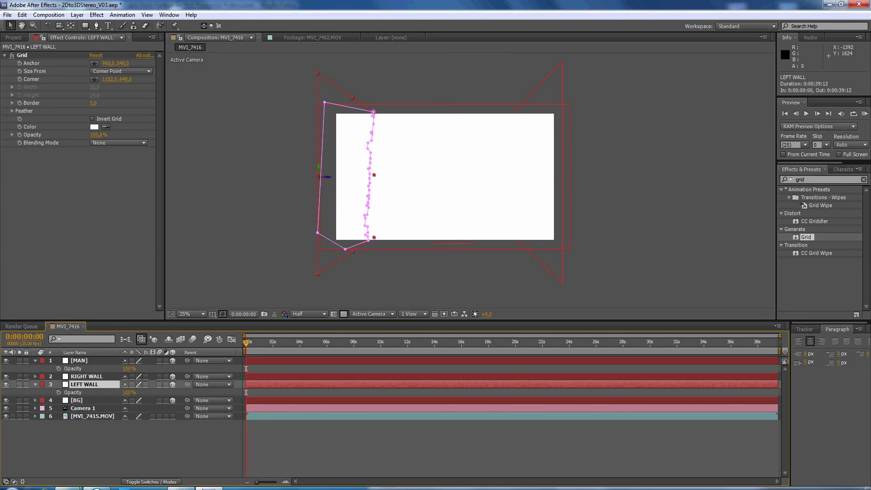
# - Set the RIGHT WALL layer's Opacity to 100%
pyautogui.press('t')
pyautogui.press('t')
pyautogui.click(86, 377)
pyautogui.press('t')
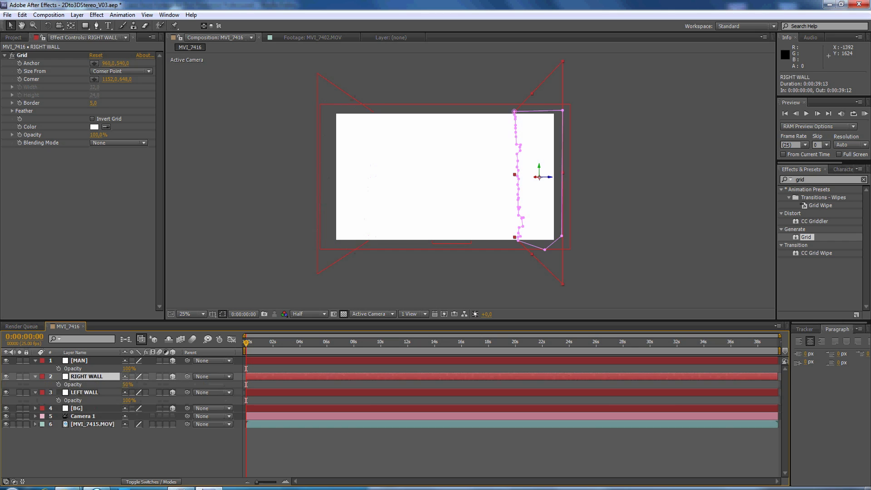
pyautogui.click(128, 385)
pyautogui.write('100')
pyautogui.press('Return')
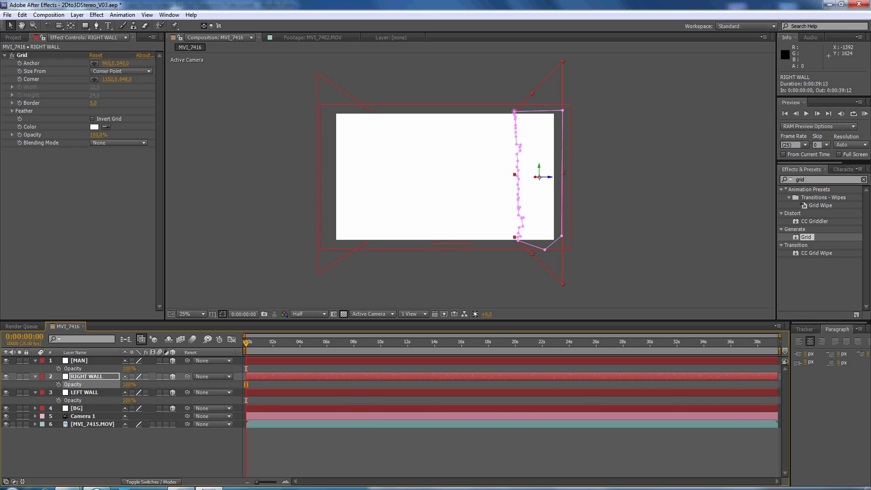
pyautogui.hotkey('ctrl', 'a')
# - Add a new spot light, Light 1, and move it below the BG layer
pyautogui.press('t')
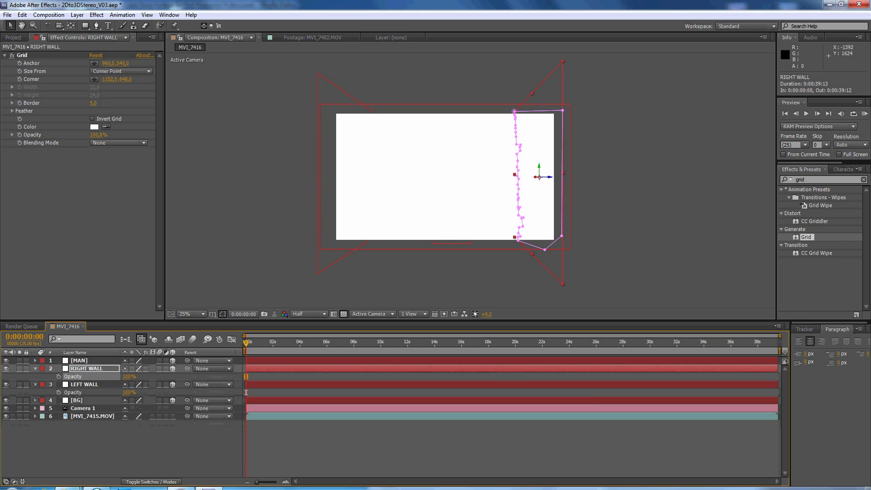
pyautogui.press('F2')
pyautogui.rightClick(80, 435)
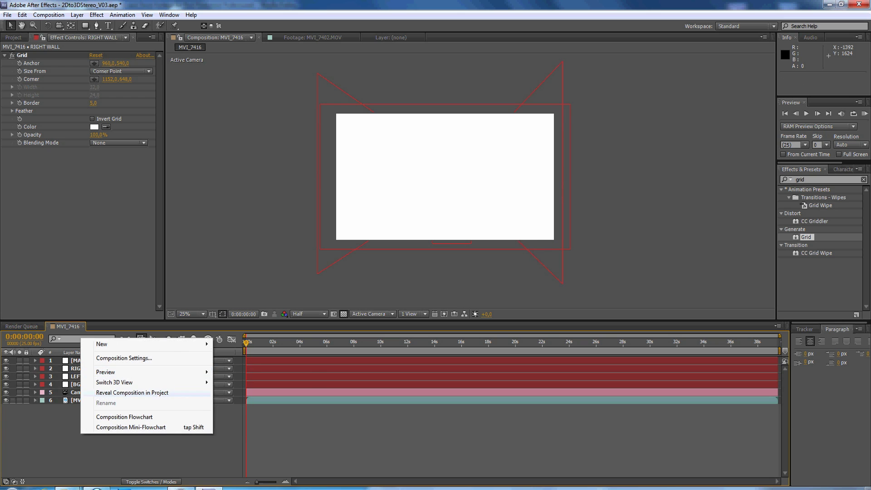
pyautogui.moveTo(95, 341)
pyautogui.click(235, 378)
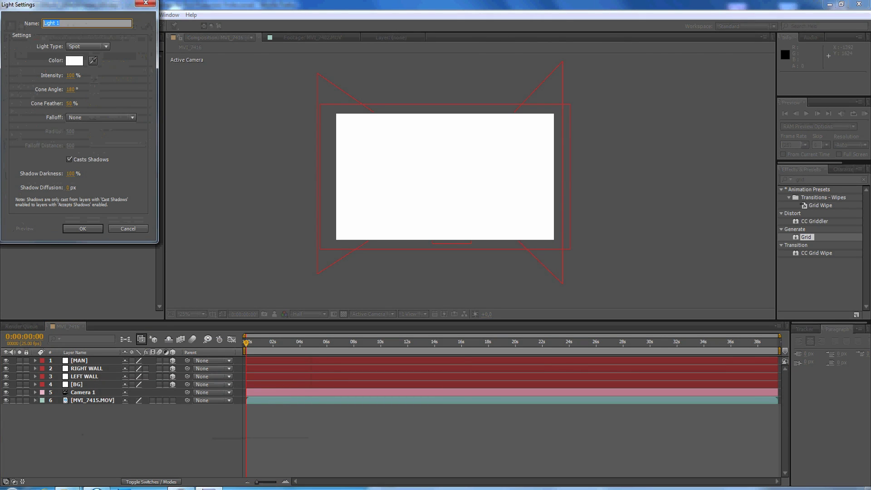
pyautogui.press('Return')
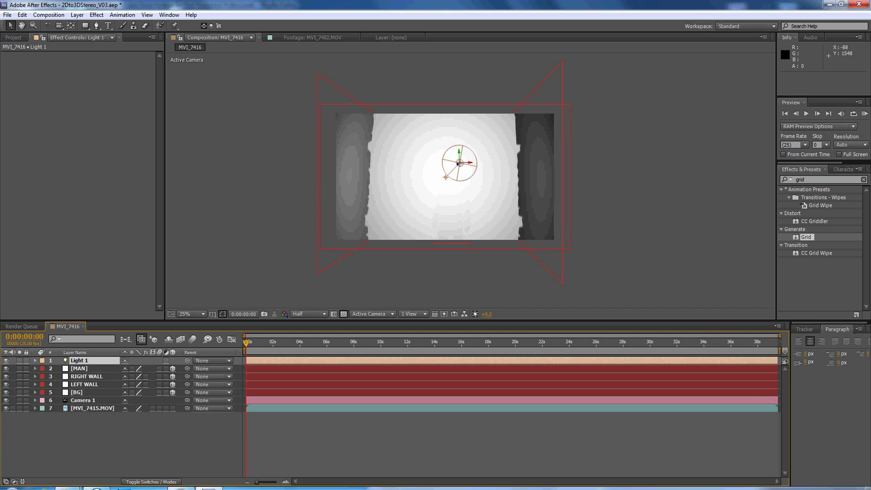
pyautogui.moveTo(79, 360); pyautogui.dragTo(79, 396)
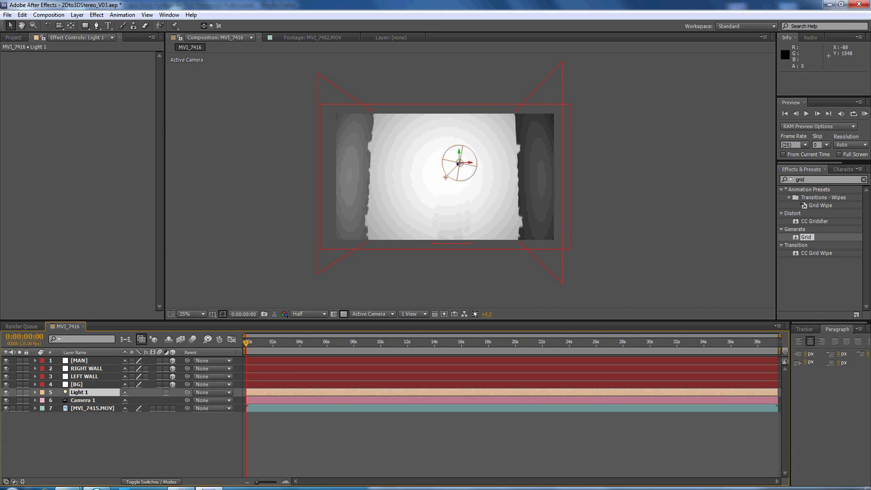
# - Reveal Position for Light 1, Camera 1 and MVI_7415.MOV, and make the footage 3D
pyautogui.press('p')
pyautogui.click(82, 408)
pyautogui.press('p')
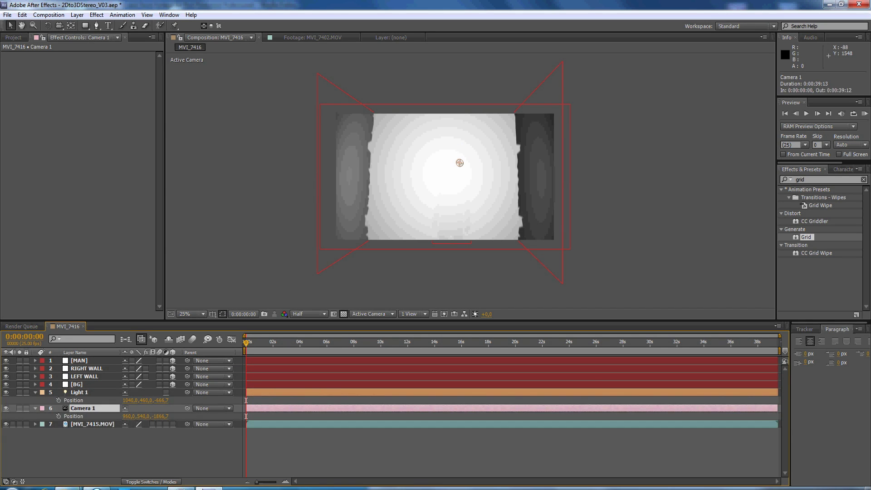
pyautogui.click(92, 424)
pyautogui.press('p')
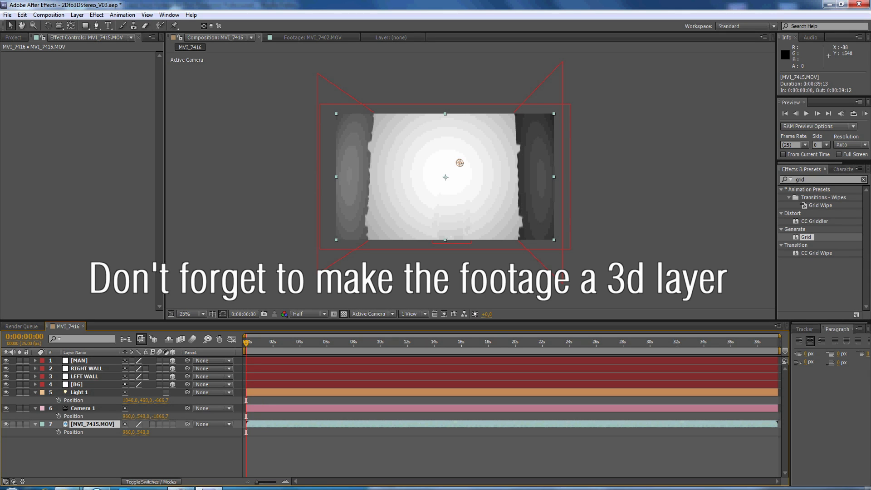
pyautogui.click(173, 424)
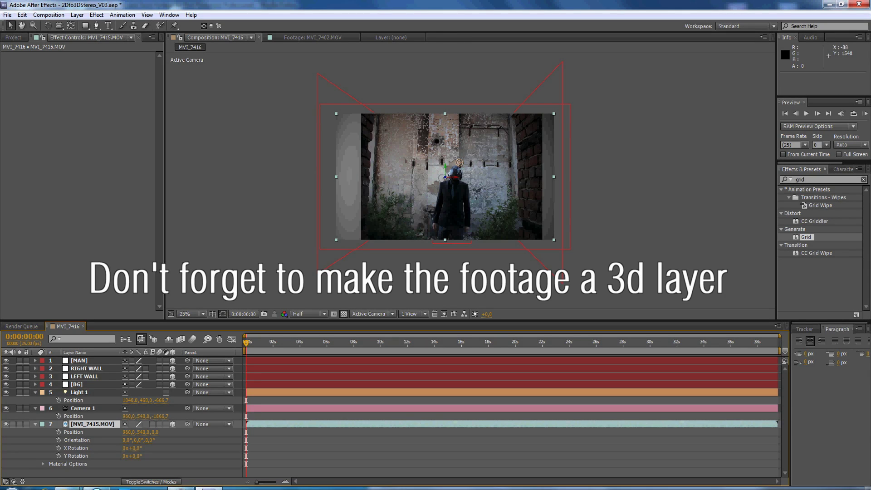
# - Copy Camera 1's position 960,540,-1866.7 onto Light 1 and MVI_7415.MOV
pyautogui.click(73, 417)
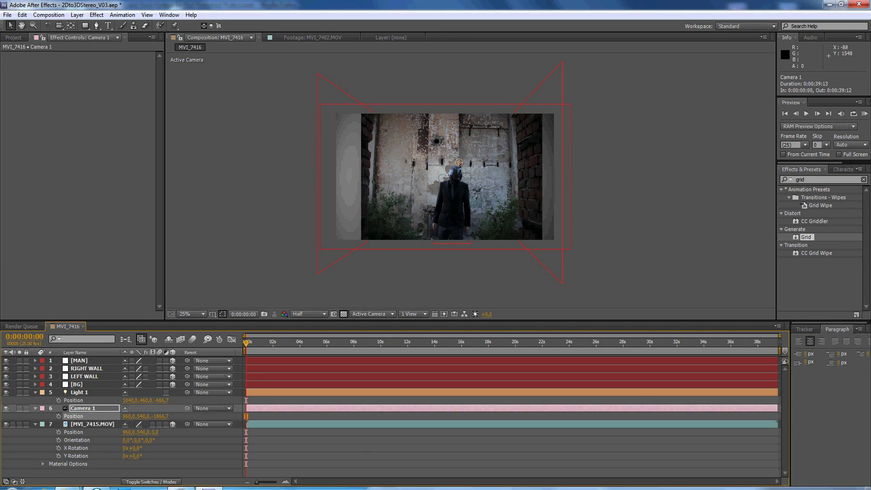
pyautogui.hotkey('ctrl', 'c')
pyautogui.click(73, 400)
pyautogui.hotkey('ctrl', 'v')
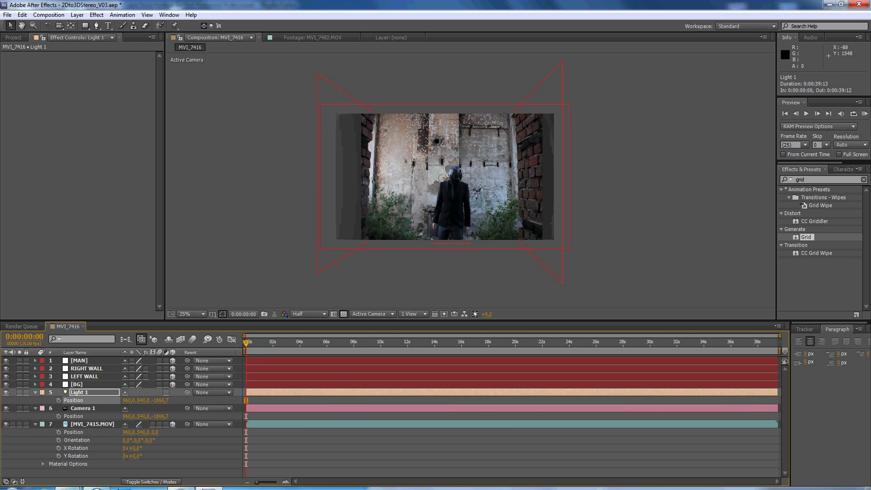
pyautogui.click(73, 432)
pyautogui.hotkey('ctrl', 'v')
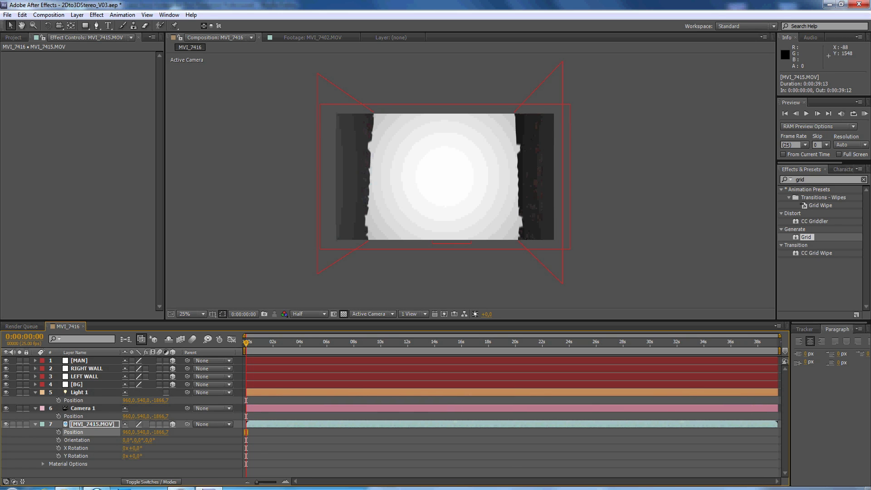
# - In the Top 3D view, move the MVI_7415.MOV footage to Z -850.7
pyautogui.click(368, 314)
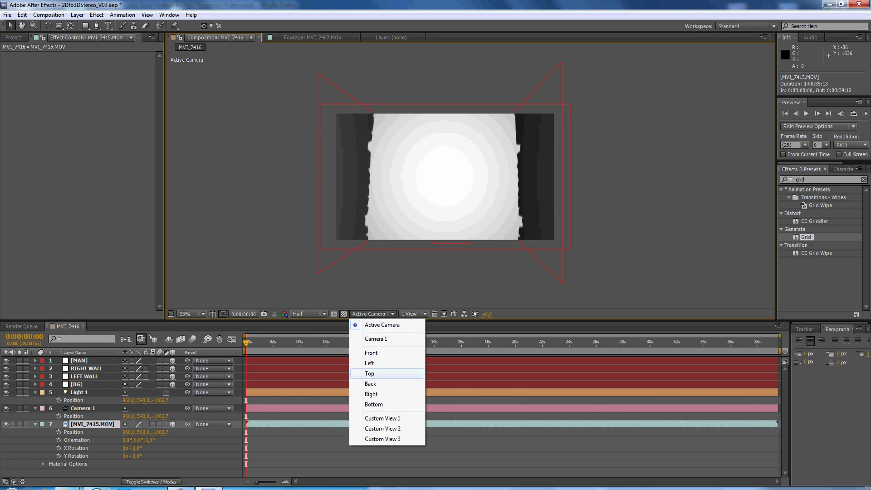
pyautogui.click(363, 375)
pyautogui.press(',')
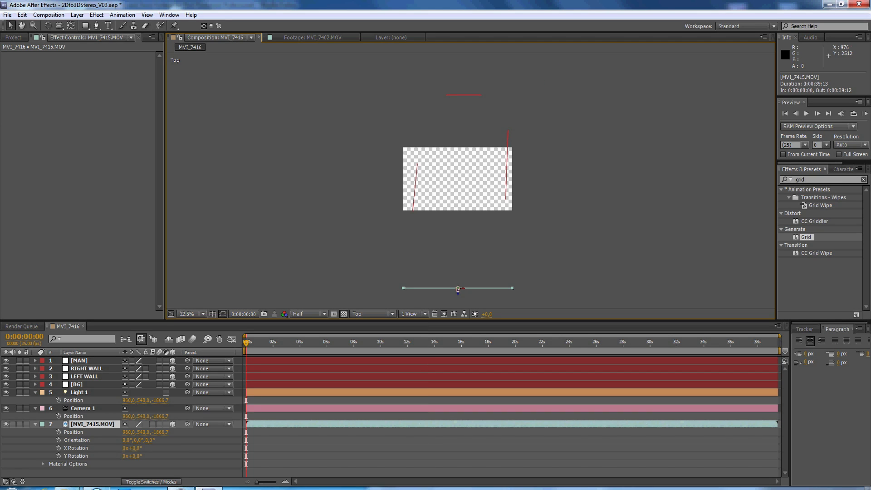
pyautogui.moveTo(458, 289); pyautogui.dragTo(458, 228)
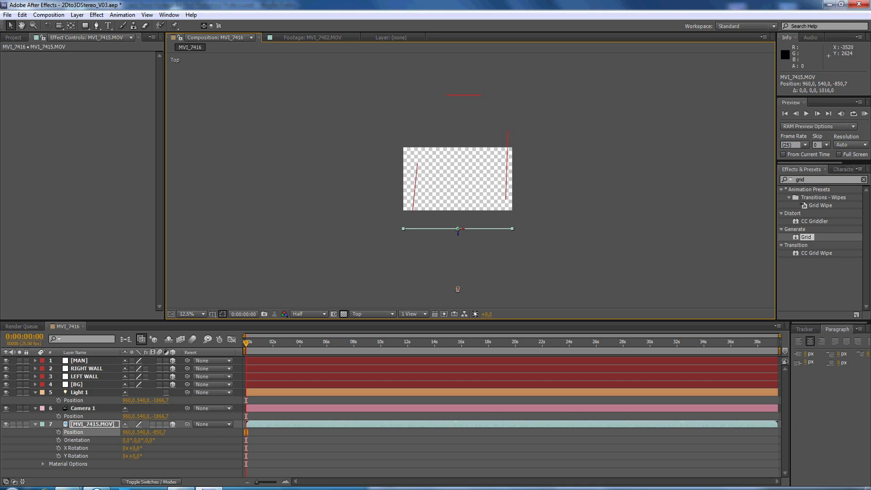
# - Back in the Active Camera view, scale the footage down to about 55%
pyautogui.click(373, 314)
pyautogui.click(370, 314)
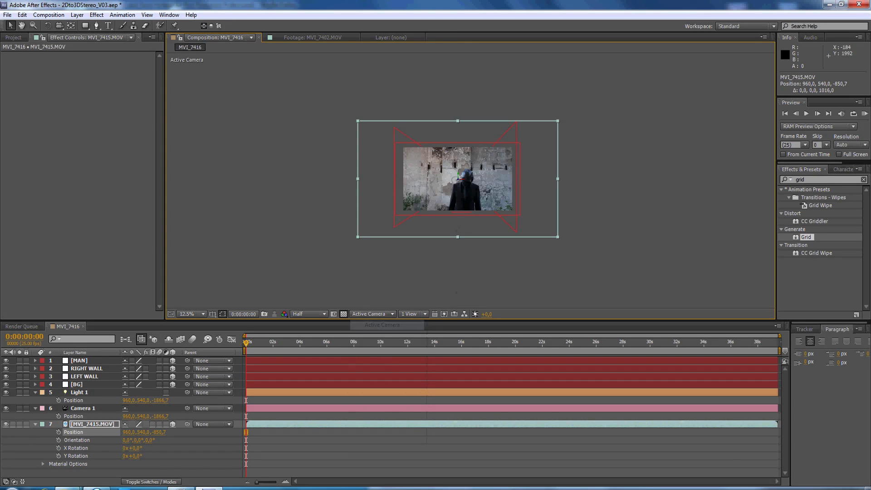
pyautogui.moveTo(358, 123); pyautogui.dragTo(412, 145)
pyautogui.press('.')
pyautogui.press('.')
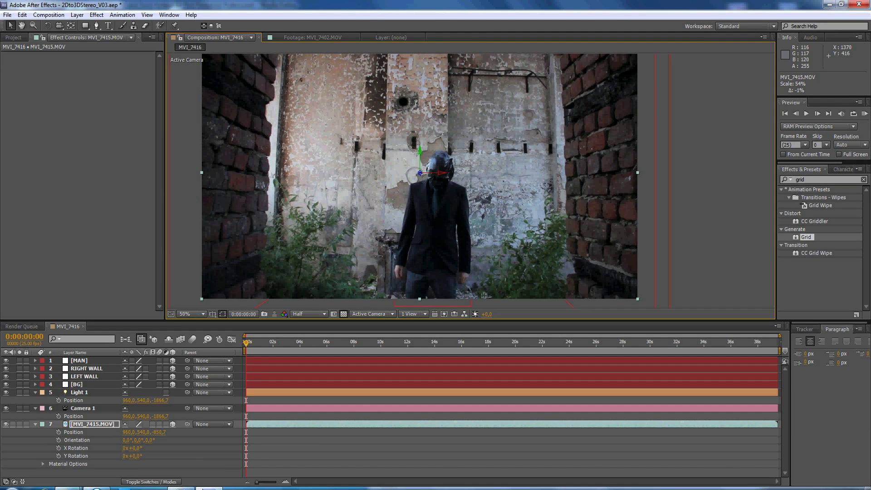
pyautogui.press(',')
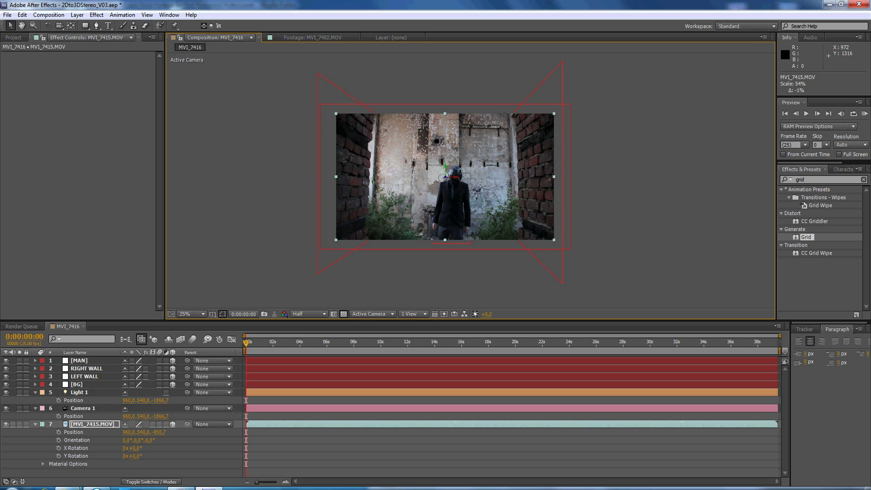
pyautogui.press('F2')
pyautogui.click(92, 424)
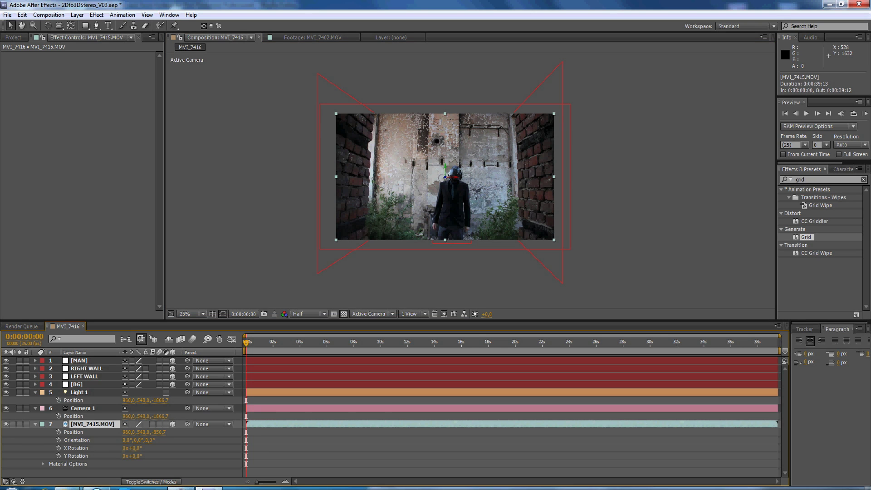
# - Set MVI_7415.MOV's Casts Shadows to Only and Light Transmission to 100%
pyautogui.press('a')
pyautogui.press('a')
pyautogui.scroll(-1, 395, 409)
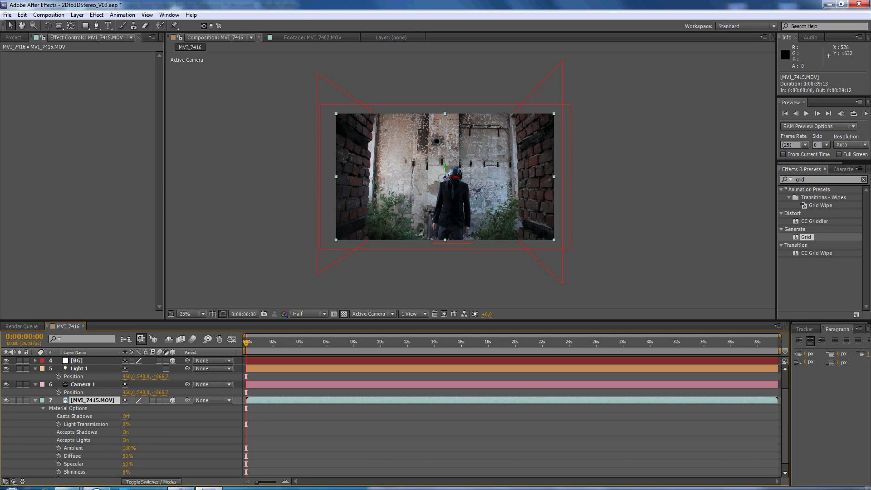
pyautogui.click(126, 416)
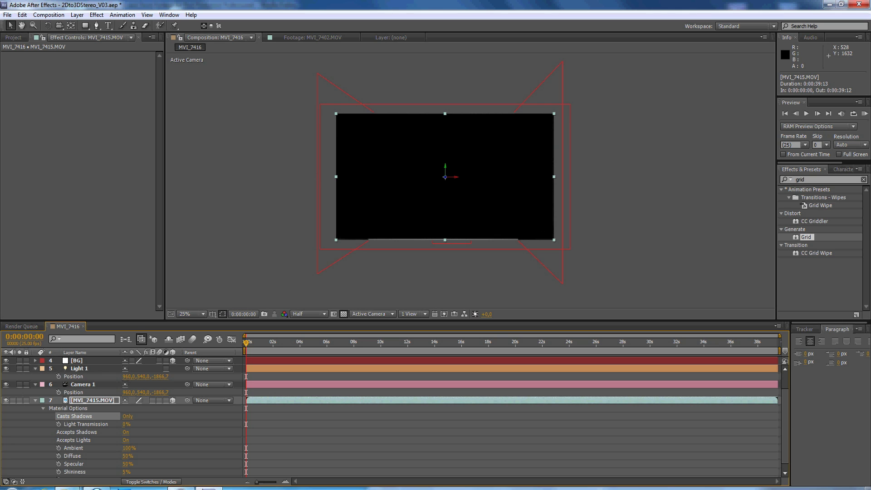
pyautogui.moveTo(126, 424); pyautogui.dragTo(172, 424)
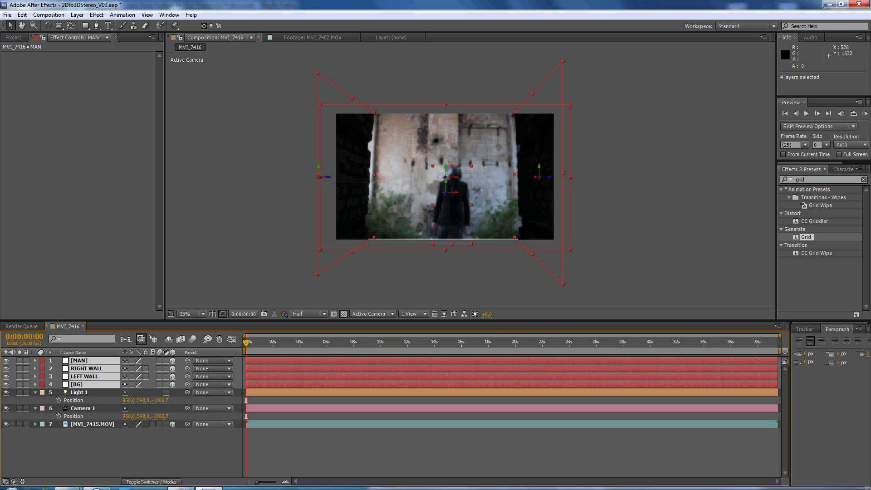
# - Turn off Accepts Lights on the MAN layer
pyautogui.press('a')
pyautogui.press('a')
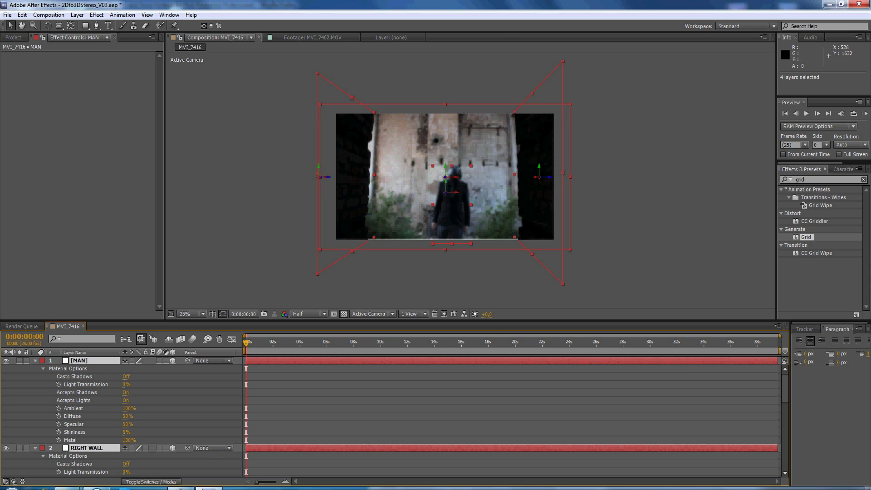
pyautogui.click(126, 401)
pyautogui.press('capslock')
pyautogui.press('capslock')
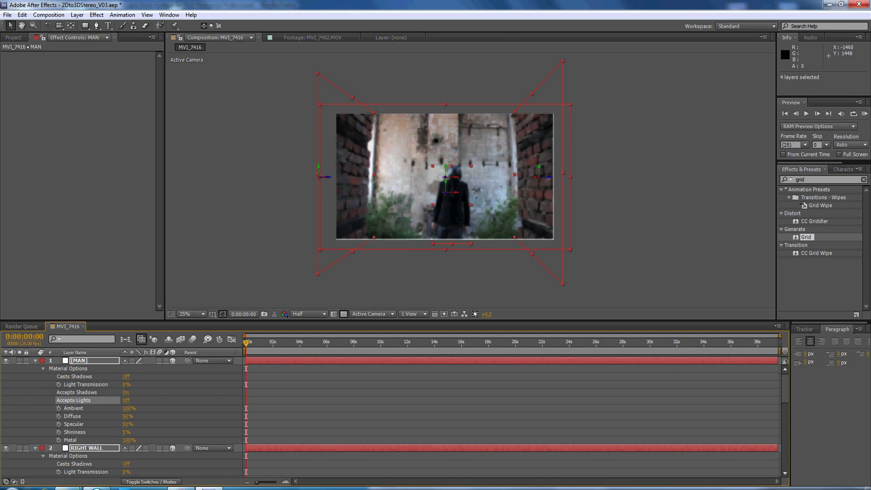
pyautogui.press('p')
pyautogui.hotkey('ctrl', 'shift', 'a')
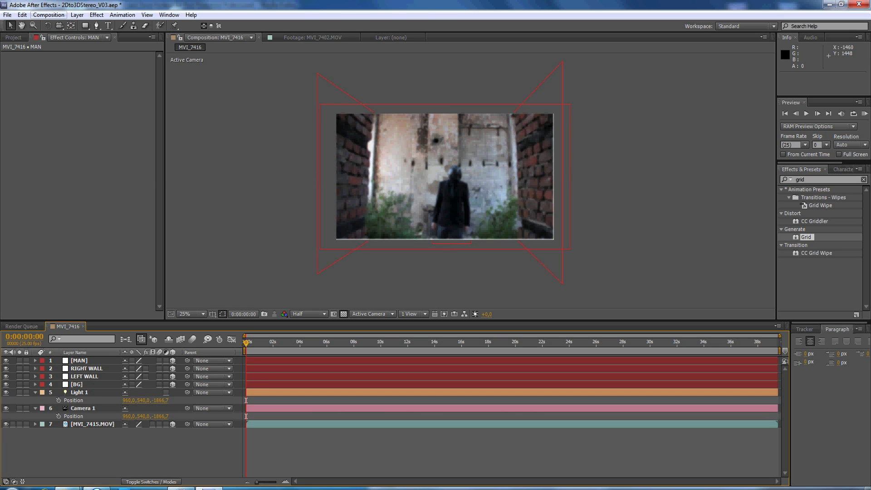
# - In Composition Settings, set the Advanced 3D renderer's Shadow Map Resolution to 4000
pyautogui.click(49, 15)
pyautogui.click(73, 40)
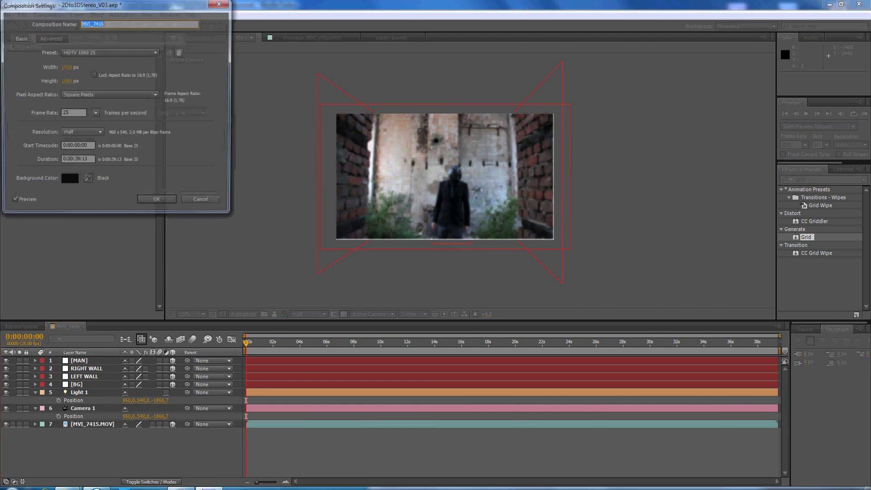
pyautogui.click(49, 38)
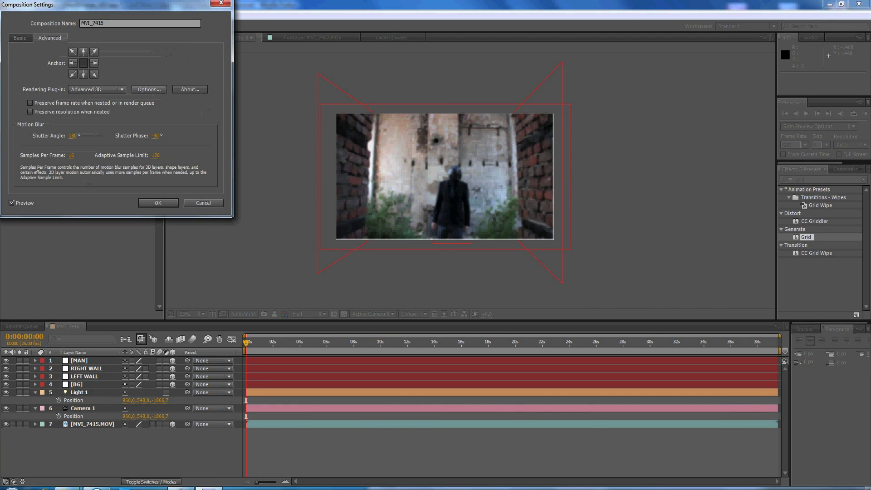
pyautogui.click(149, 89)
pyautogui.click(146, 104)
pyautogui.click(137, 197)
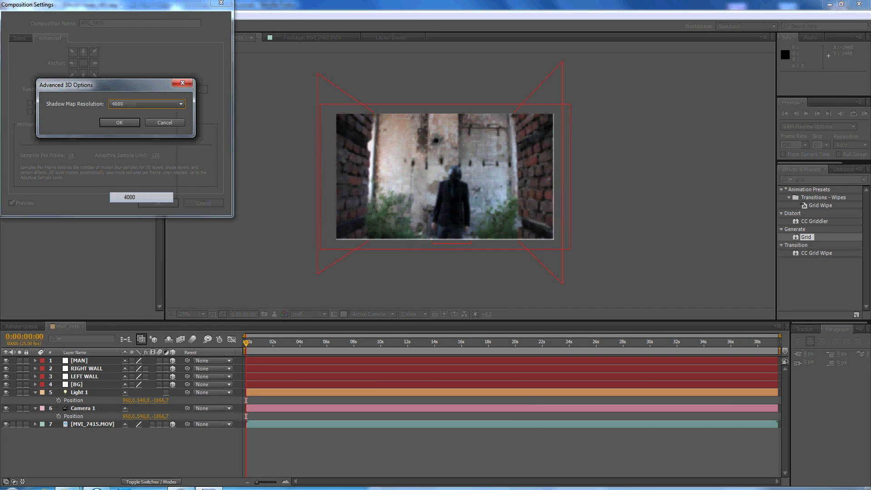
pyautogui.click(119, 123)
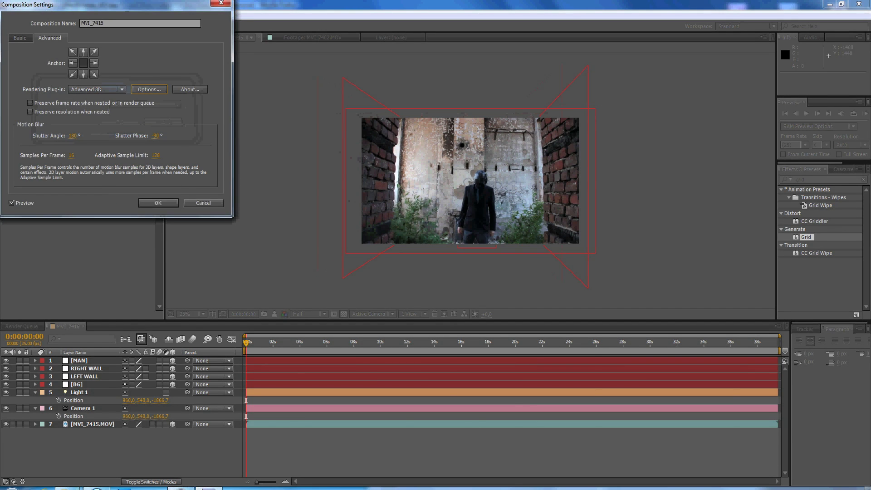
pyautogui.click(158, 202)
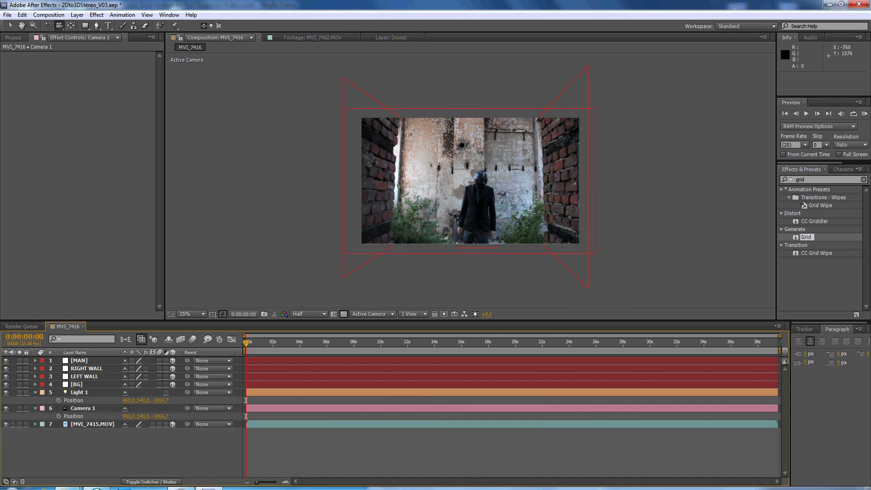
# - Create a Stereo 3D Rig from the Camera 1 layer
pyautogui.click(83, 409)
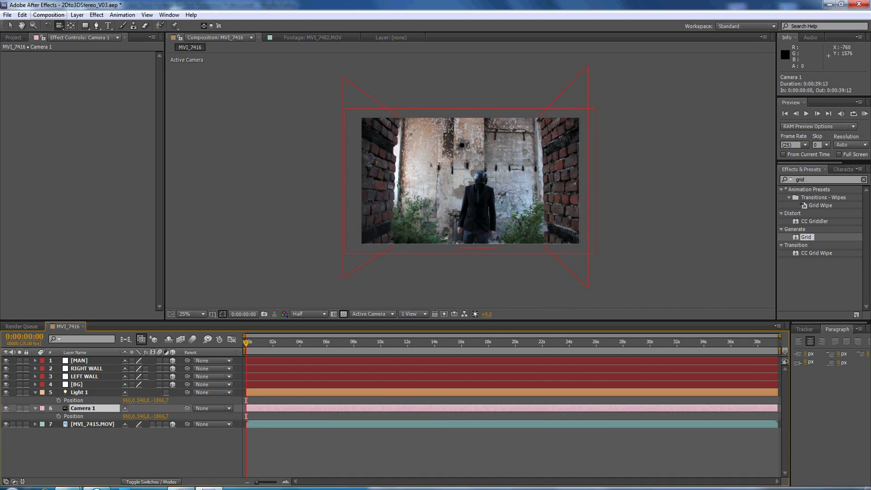
pyautogui.click(48, 14)
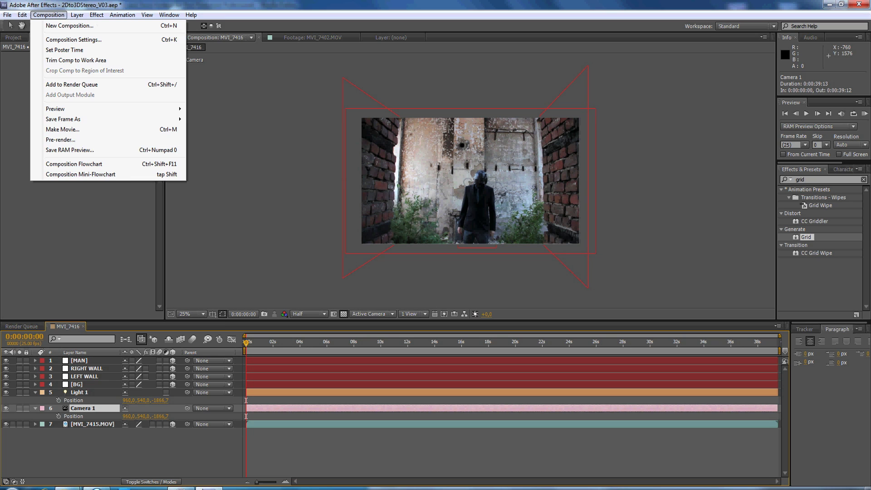
pyautogui.click(77, 14)
pyautogui.click(77, 15)
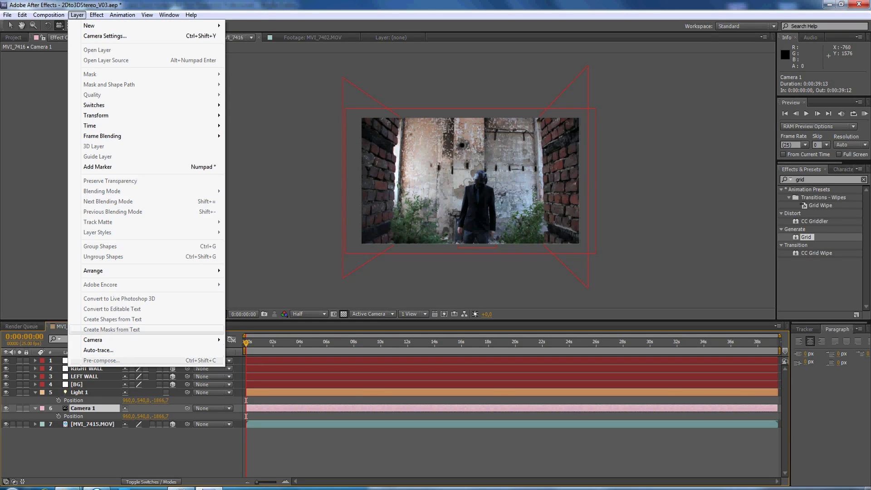
pyautogui.moveTo(136, 340)
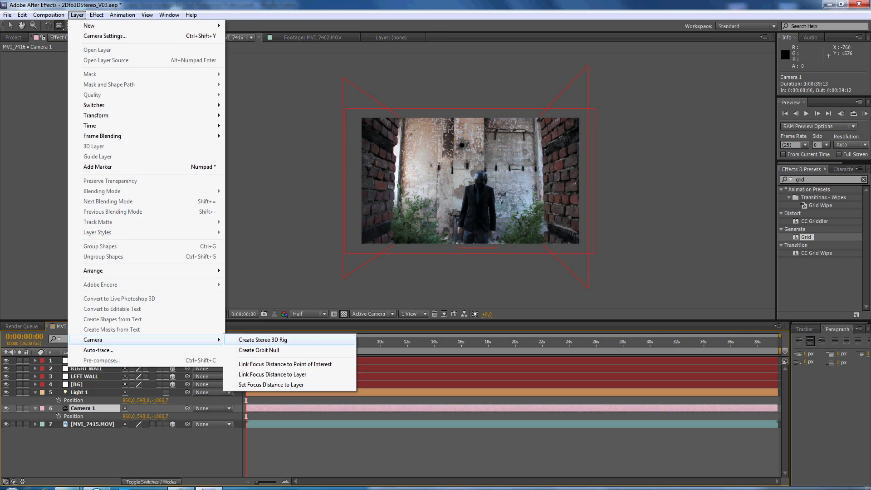
pyautogui.click(263, 340)
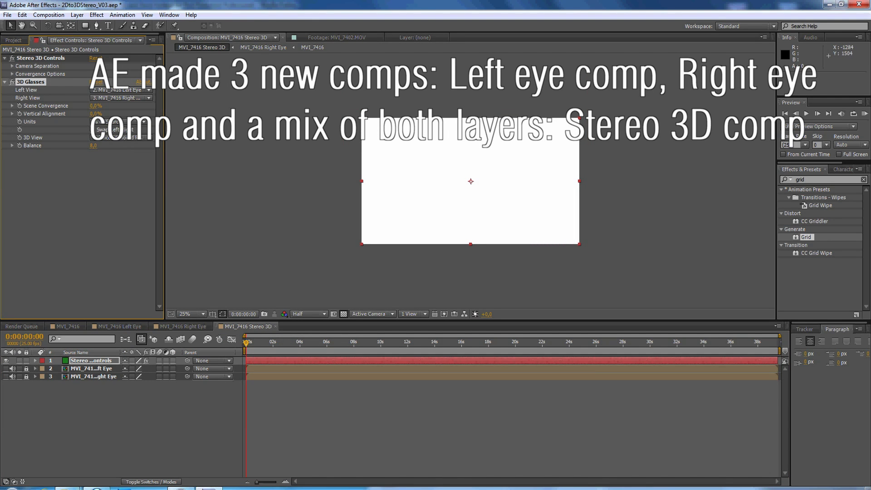
# - Preview the new Right Eye and Left Eye comps, then return to MVI_7416
pyautogui.click(183, 326)
pyautogui.click(120, 326)
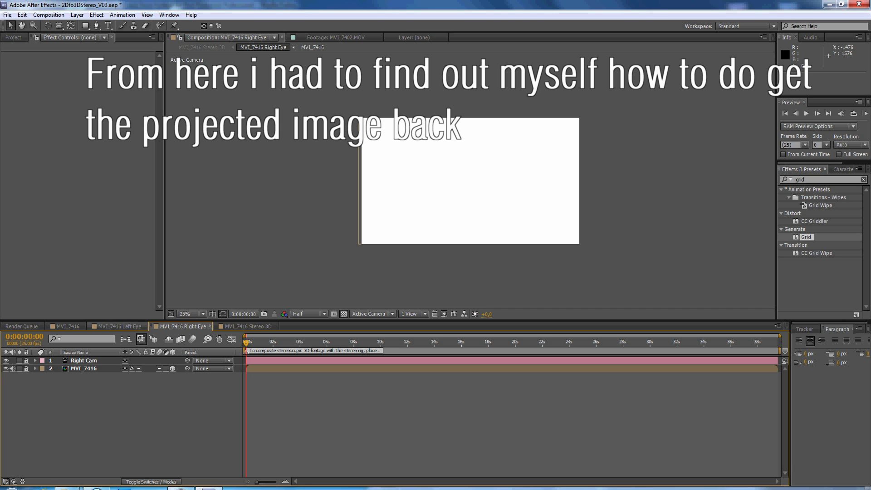
pyautogui.click(68, 326)
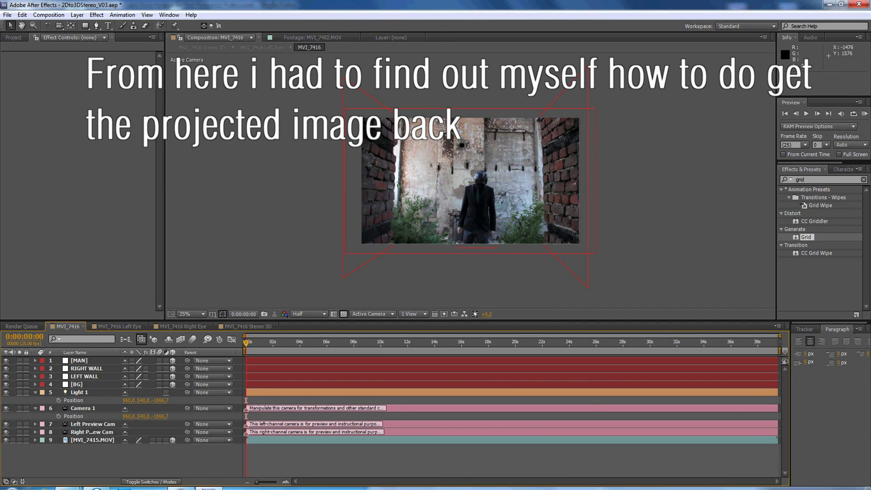
# - Copy Camera 1, Light 1 and MVI_7415.MOV and paste them into the Left Eye comp
pyautogui.click(83, 408)
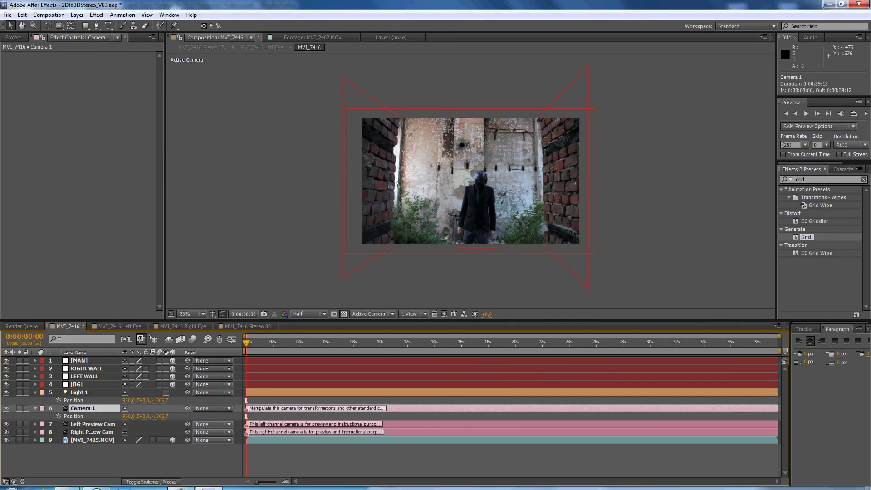
pyautogui.keyDown('ctrl'); pyautogui.click(79, 392); pyautogui.keyUp('ctrl')
pyautogui.keyDown('ctrl'); pyautogui.click(92, 440); pyautogui.keyUp('ctrl')
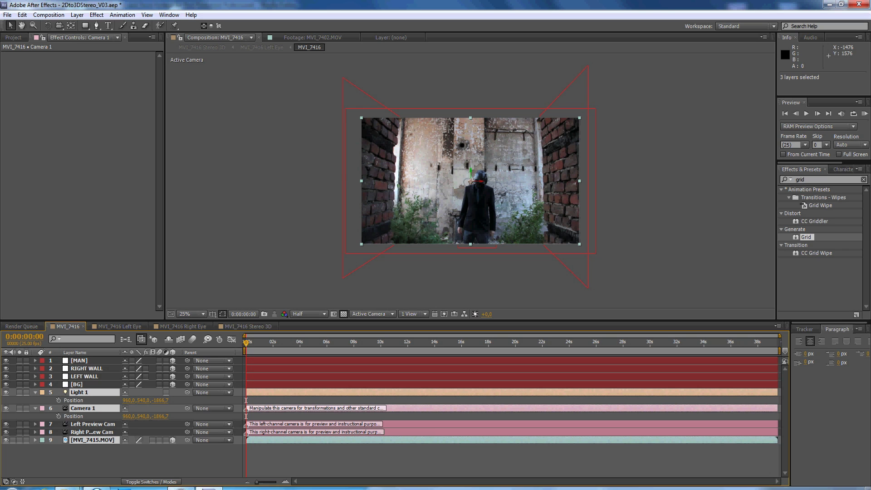
pyautogui.hotkey('ctrl', 'c')
pyautogui.click(119, 327)
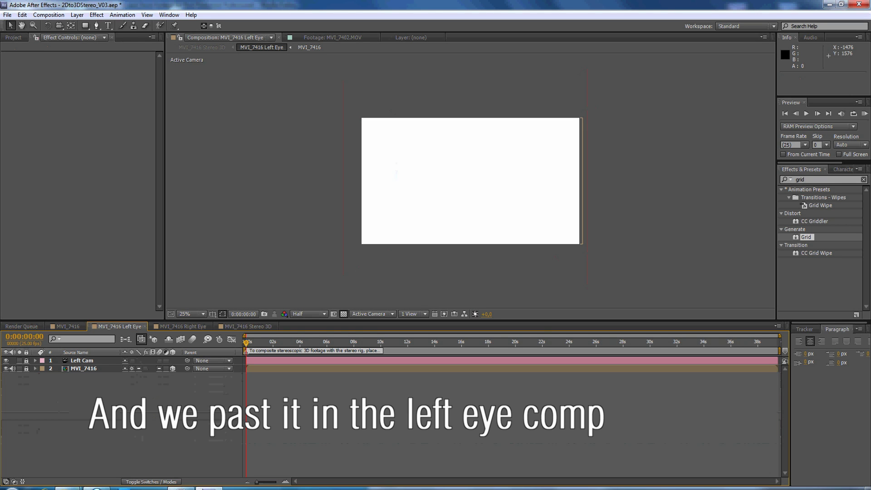
pyautogui.hotkey('ctrl', 'v')
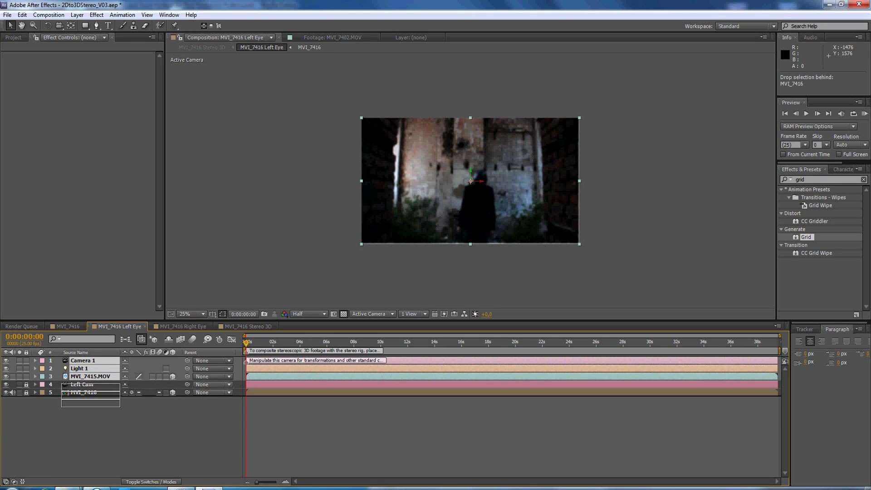
# - Paste the same three layers into the Right Eye comp and view the Stereo 3D result
pyautogui.click(183, 326)
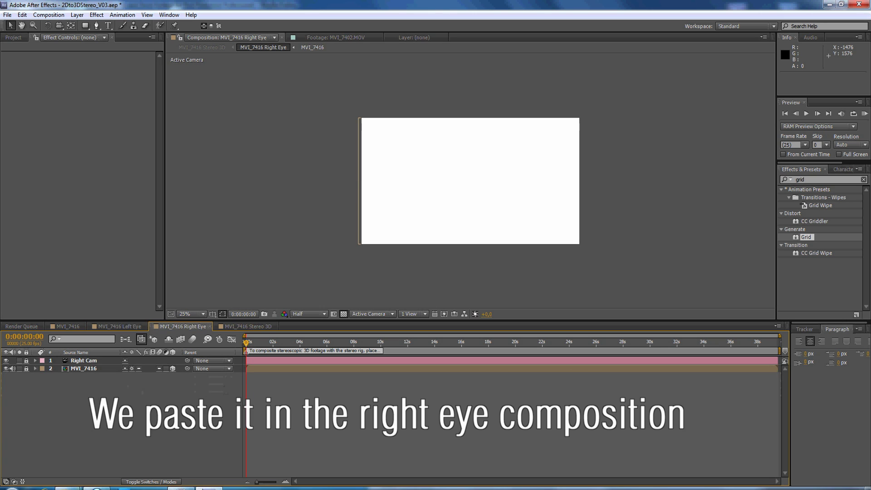
pyautogui.hotkey('ctrl', 'v')
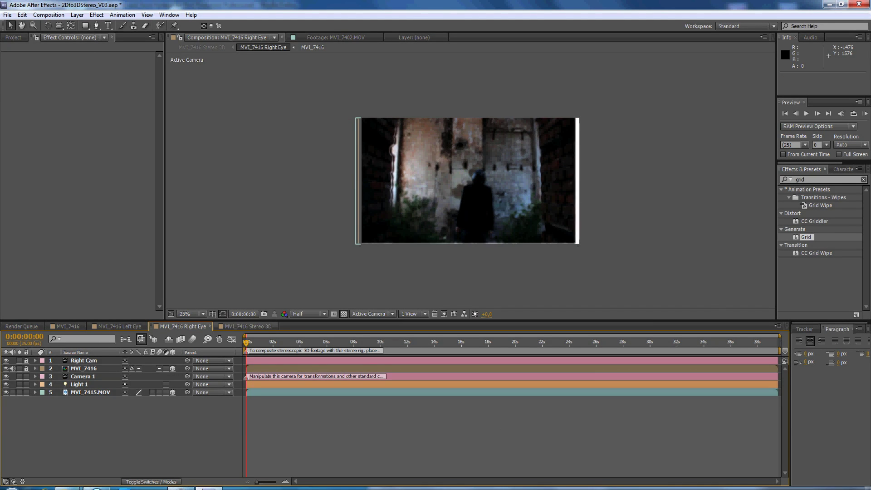
pyautogui.click(248, 326)
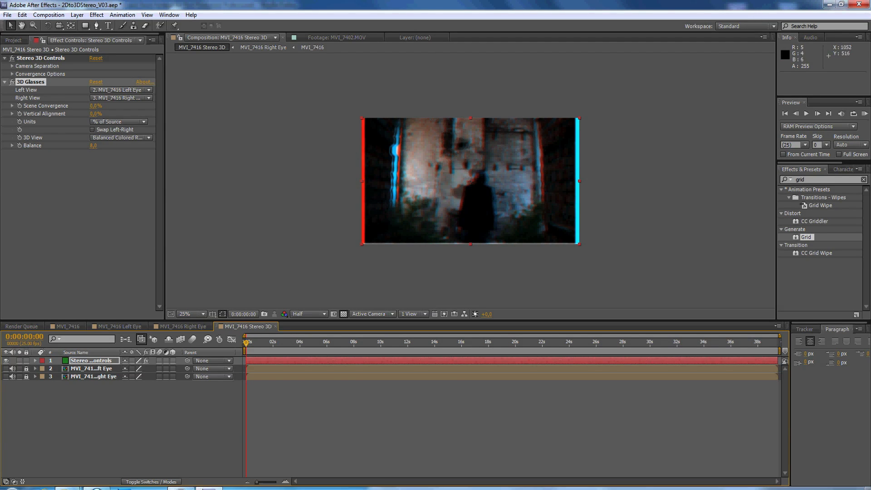
# - In the Left Eye comp, add an adjustment layer between MVI_7416 and Camera 1
pyautogui.click(119, 327)
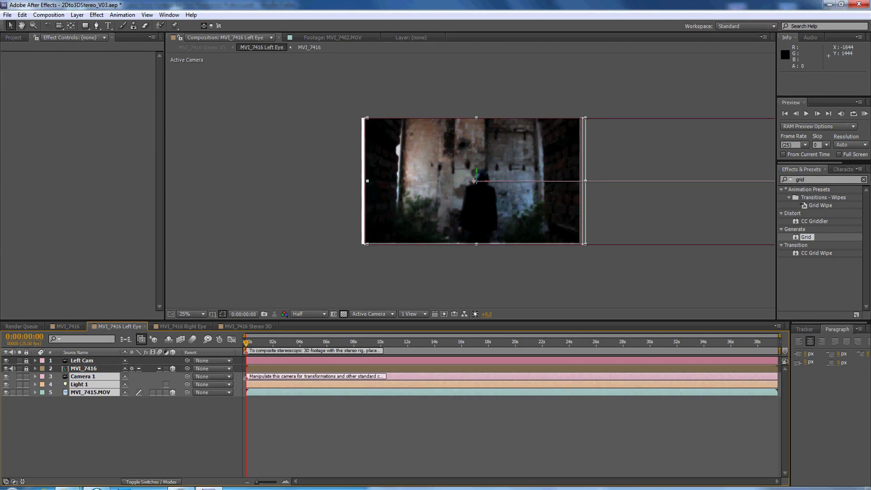
pyautogui.rightClick(146, 410)
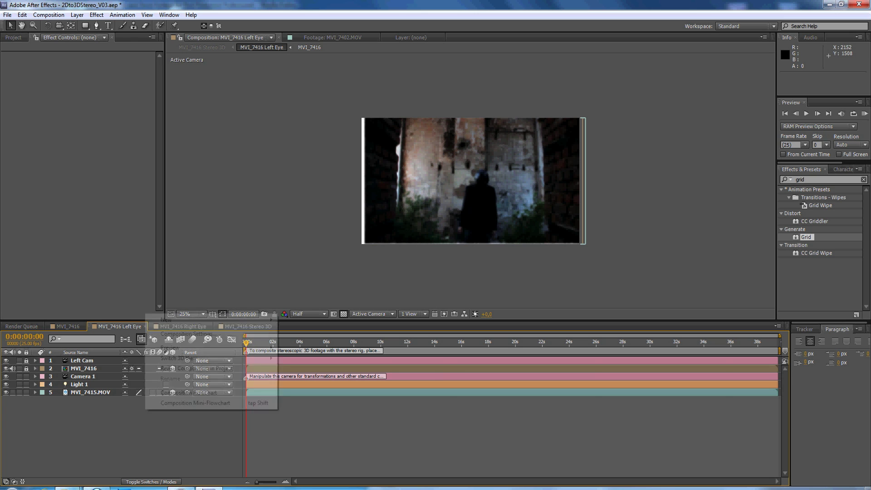
pyautogui.moveTo(182, 320)
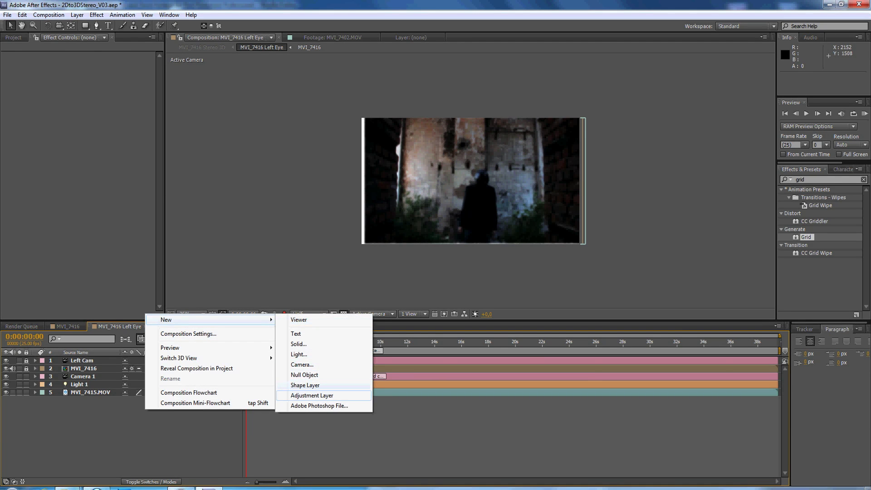
pyautogui.click(311, 396)
pyautogui.moveTo(91, 360); pyautogui.dragTo(65, 383)
# - In the Right Eye comp, add an adjustment layer between MVI_7416 and Camera 1
pyautogui.click(182, 326)
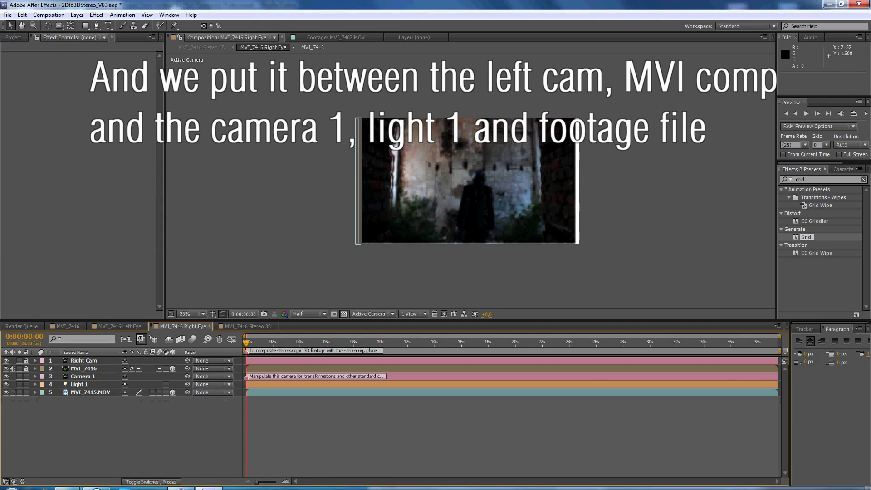
pyautogui.rightClick(110, 326)
pyautogui.moveTo(182, 332)
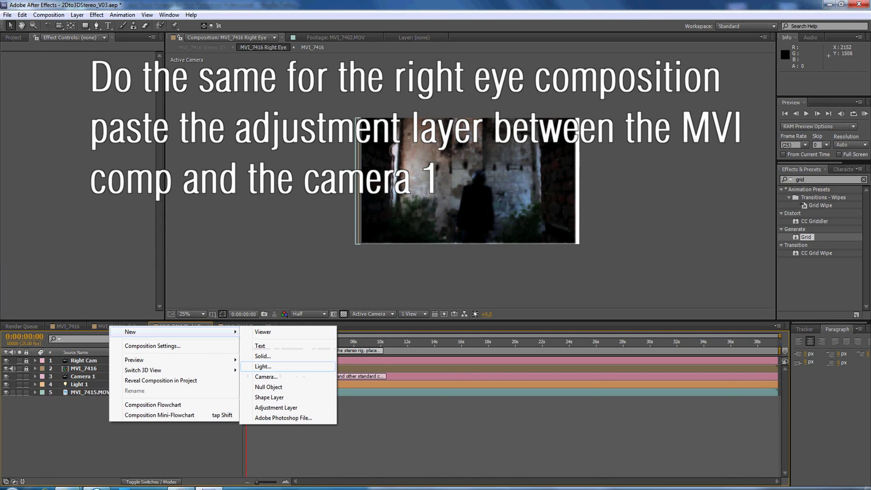
pyautogui.click(276, 408)
pyautogui.moveTo(91, 361); pyautogui.dragTo(90, 381)
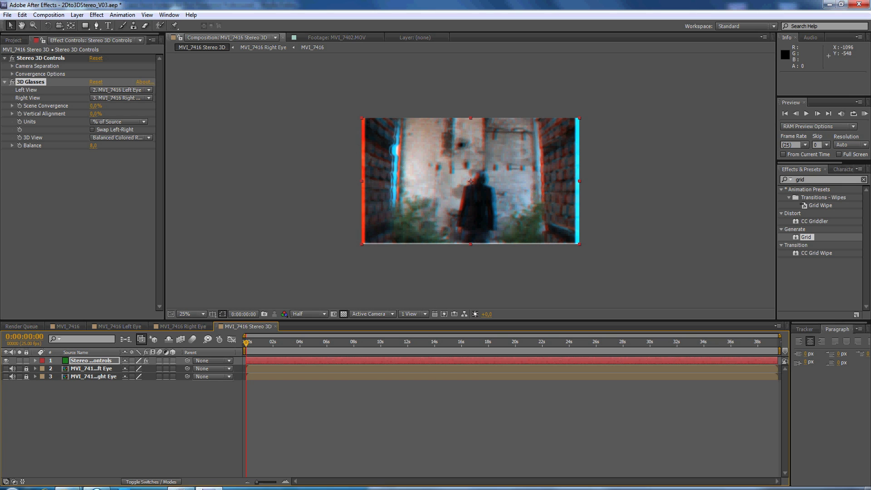
# - Add a second comp viewer, show MVI_7416 in the left viewer, and bring up the Project panel
pyautogui.click(276, 38)
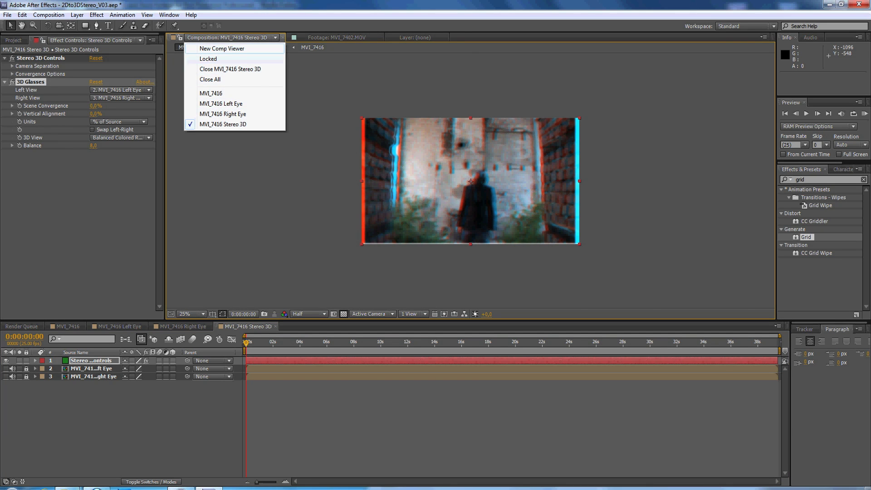
pyautogui.click(222, 49)
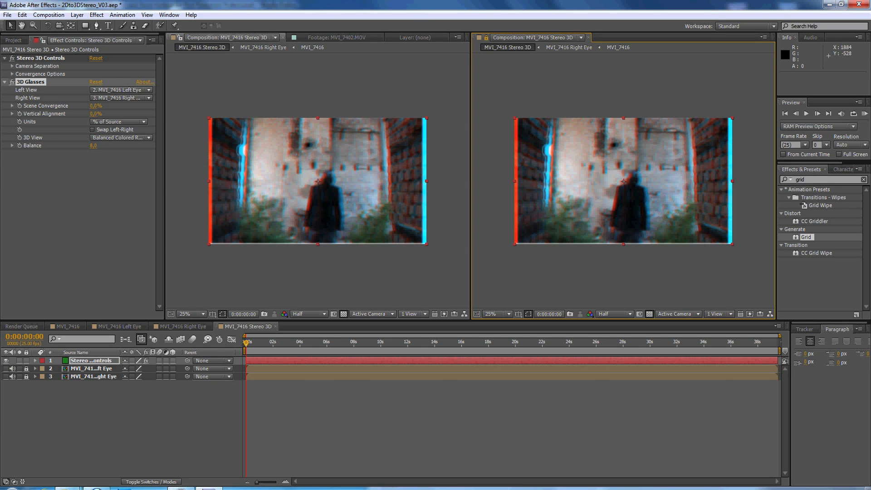
pyautogui.click(276, 37)
pyautogui.click(211, 93)
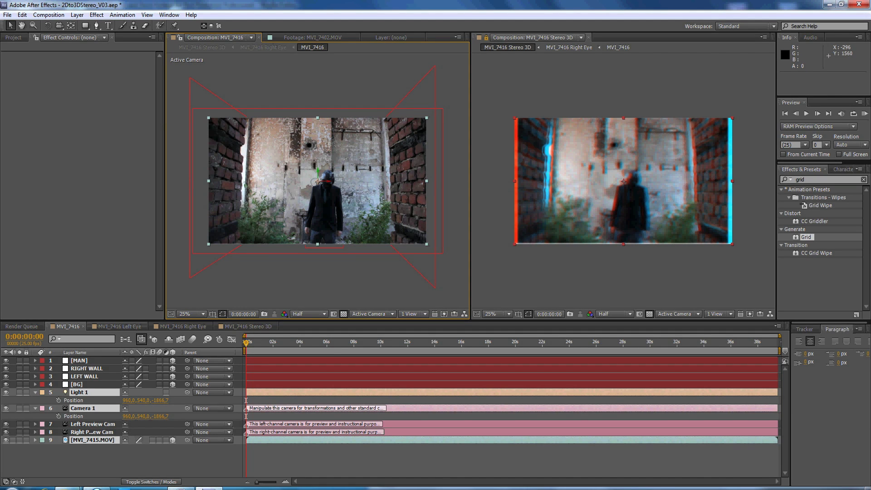
pyautogui.hotkey('ctrl', '0')
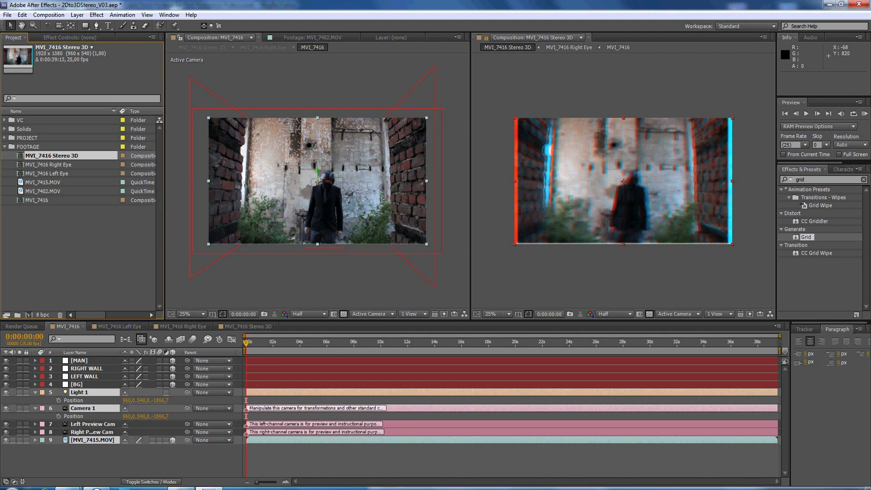
# - Add Atmosphere_07.mov from the VC folder as a layer beneath [BG]
pyautogui.click(5, 120)
pyautogui.click(52, 129)
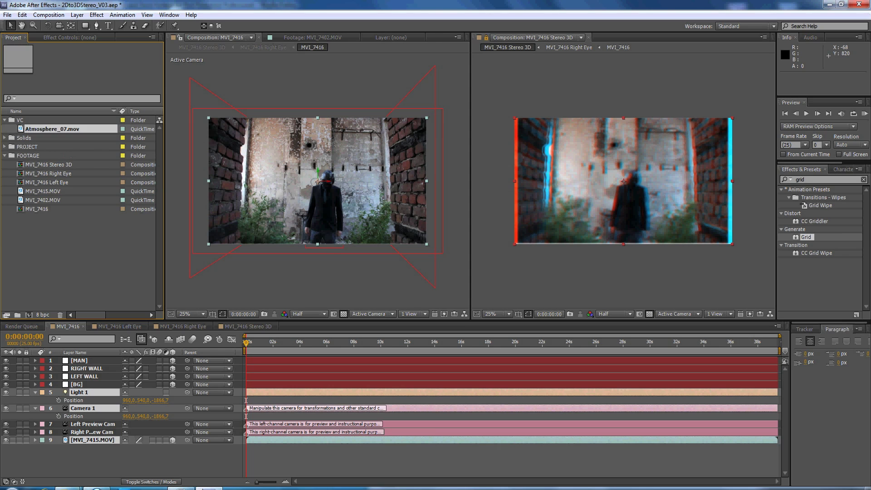
pyautogui.moveTo(53, 128); pyautogui.dragTo(57, 389)
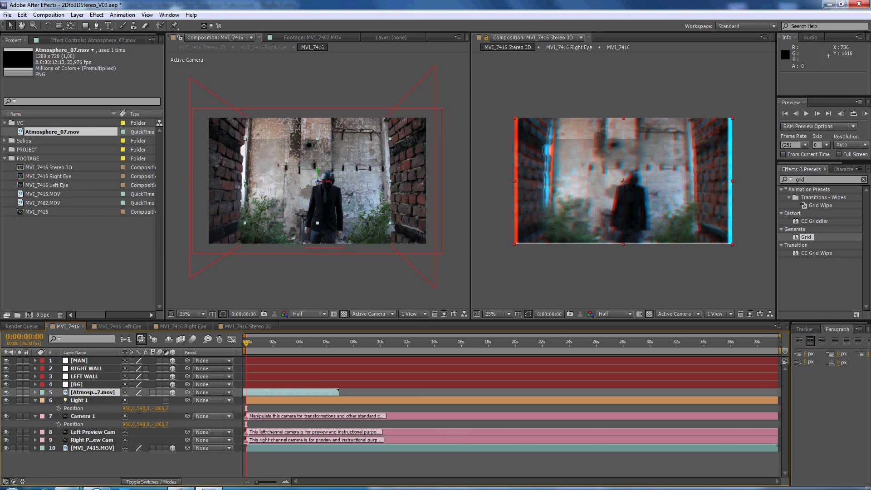
# - In Top view, push the Atmosphere layer back in depth to Z 2480
pyautogui.click(373, 314)
pyautogui.click(370, 394)
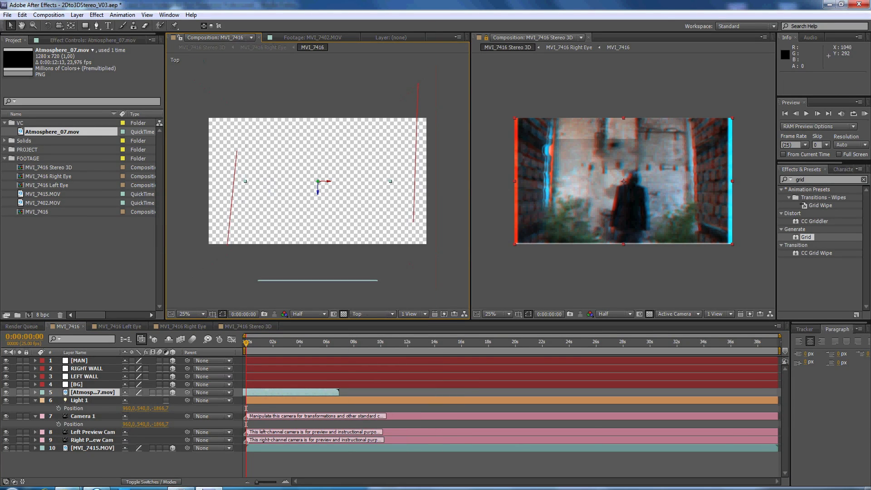
pyautogui.moveTo(318, 193); pyautogui.dragTo(318, 91)
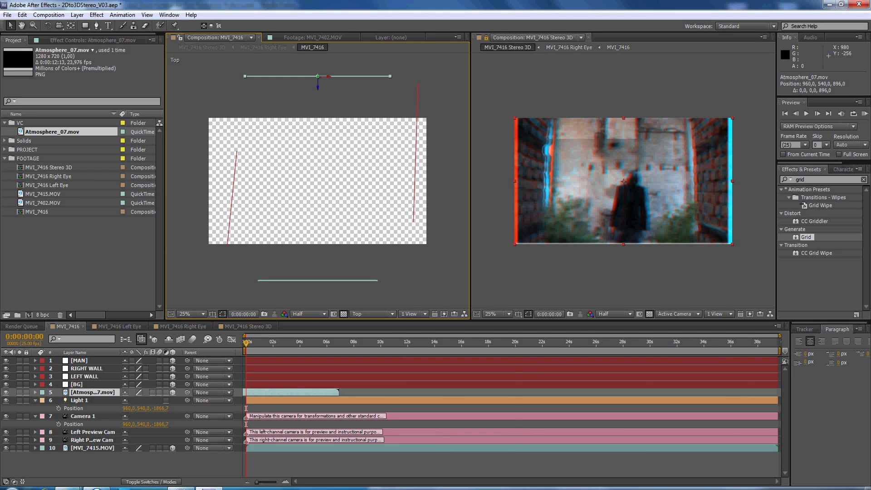
pyautogui.press(',')
pyautogui.moveTo(319, 128); pyautogui.dragTo(318, 69)
pyautogui.press(',')
pyautogui.moveTo(318, 124); pyautogui.dragTo(318, 109)
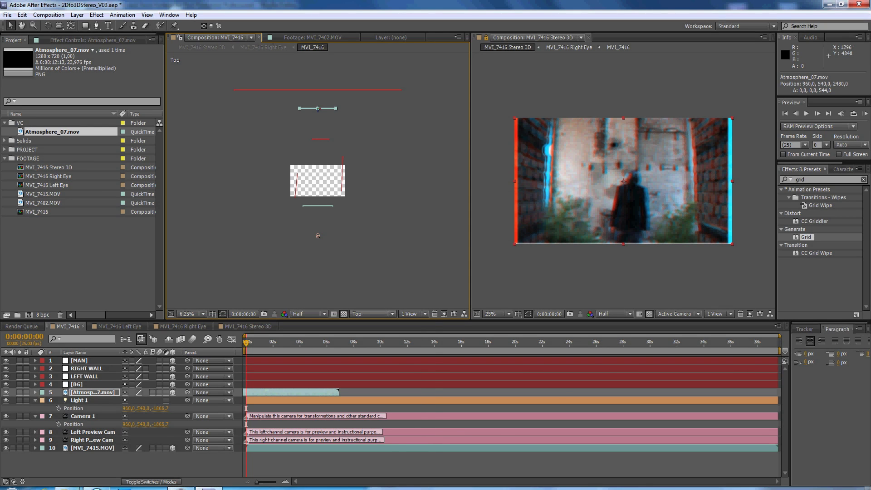
# - Back in Active Camera view at 25%, scale the Atmosphere layer up to 350%
pyautogui.click(372, 313)
pyautogui.click(370, 326)
pyautogui.press('.')
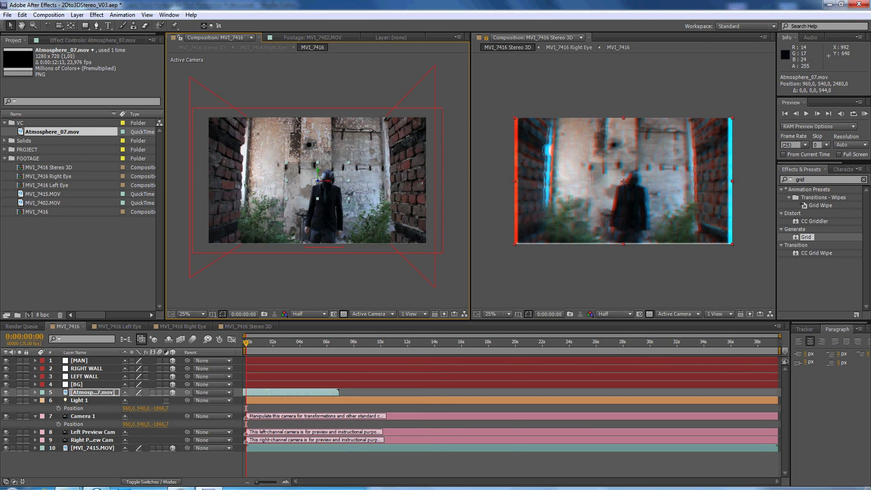
pyautogui.moveTo(286, 162); pyautogui.dragTo(209, 117)
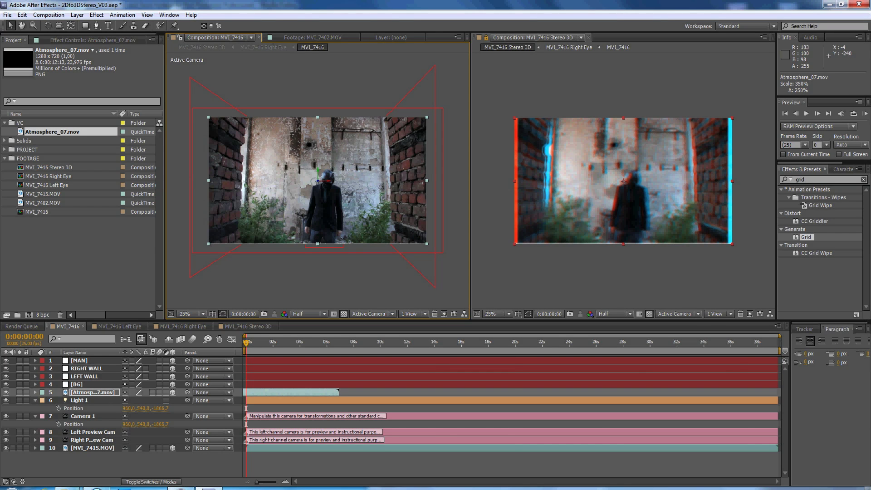
# - Apply Curves to the Atmosphere layer and bend its Alpha channel curve upward
pyautogui.click(800, 180)
pyautogui.write('curves')
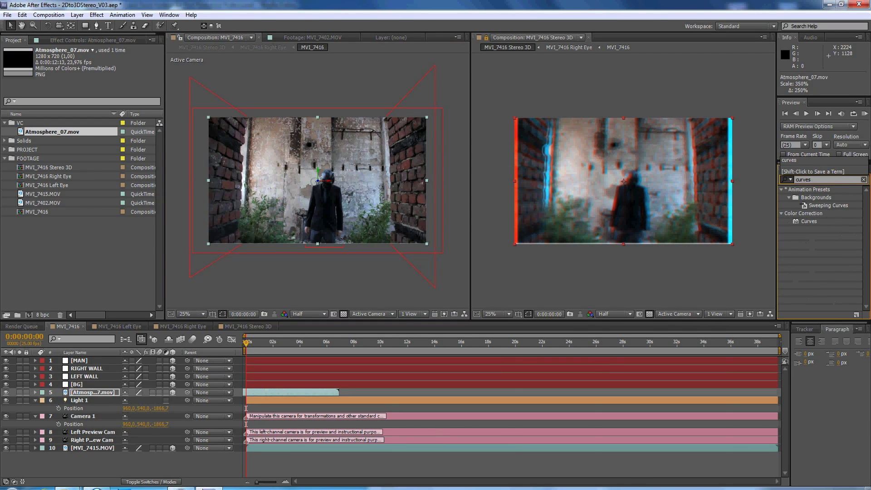
pyautogui.moveTo(809, 221); pyautogui.dragTo(90, 392)
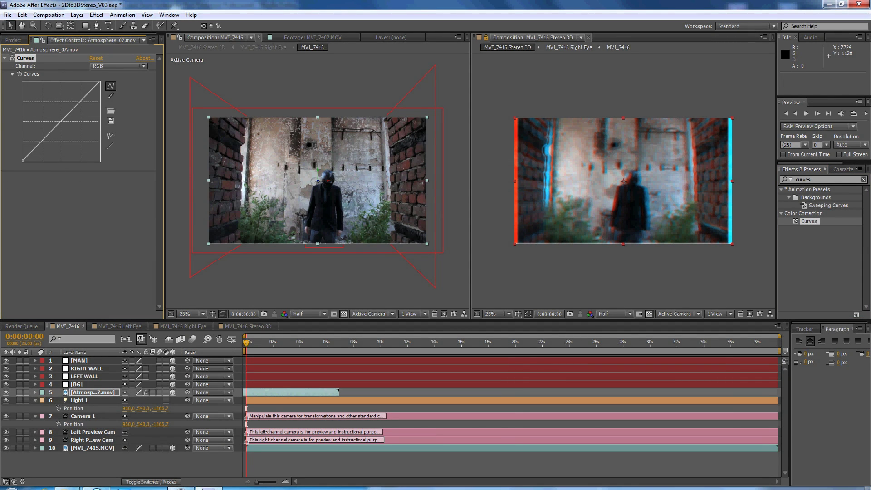
pyautogui.click(118, 66)
pyautogui.click(100, 118)
pyautogui.moveTo(51, 132); pyautogui.dragTo(47, 103)
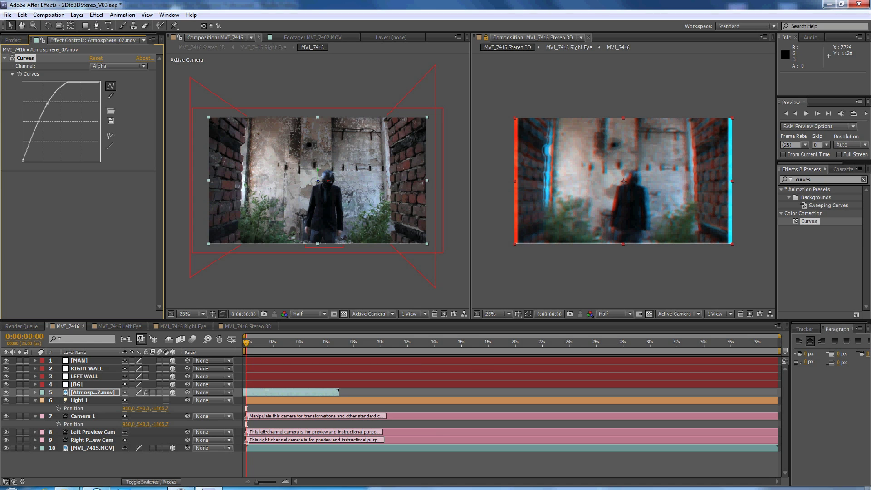
# - Add a Fill effect to the smoke layer with green colour 30FF00
pyautogui.click(806, 179)
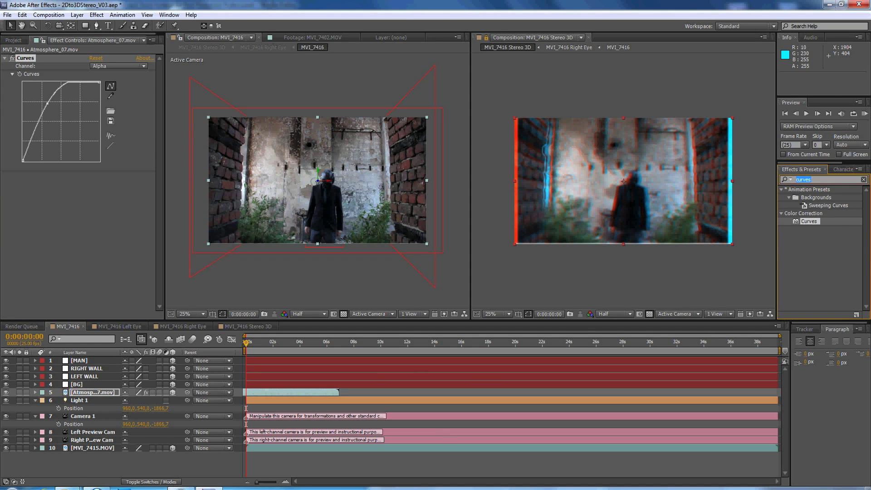
pyautogui.write('fill')
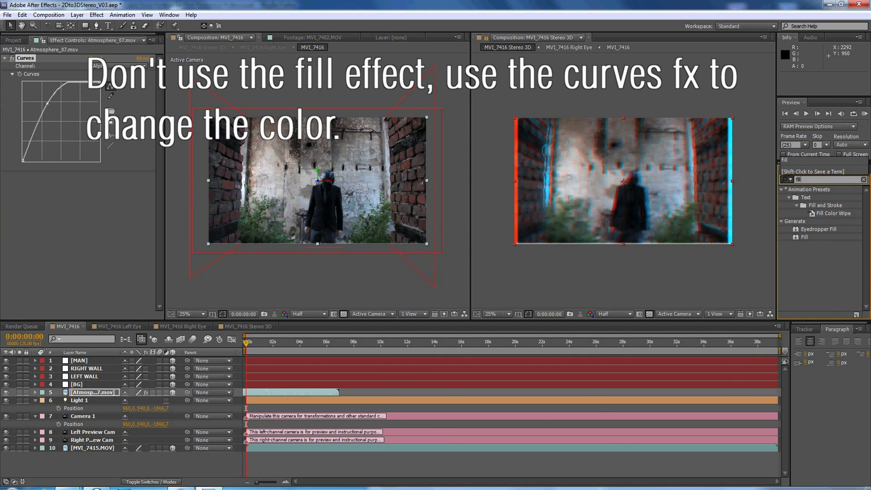
pyautogui.moveTo(805, 237); pyautogui.dragTo(45, 199)
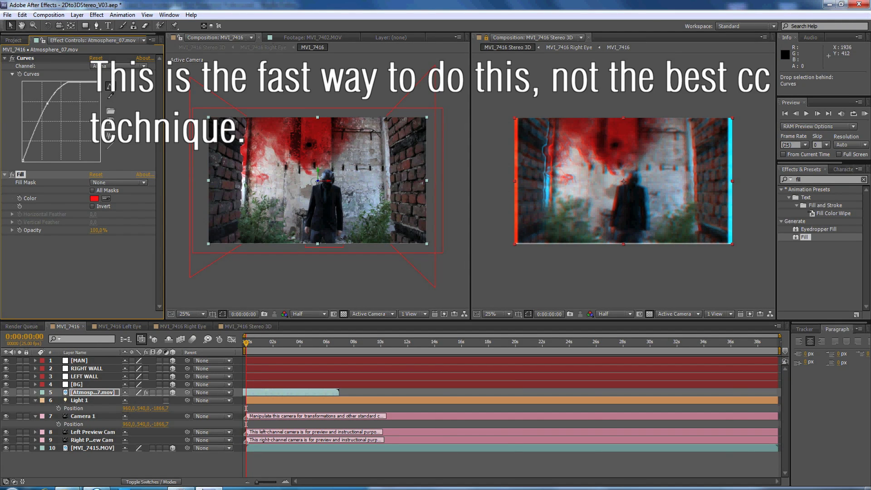
pyautogui.click(94, 198)
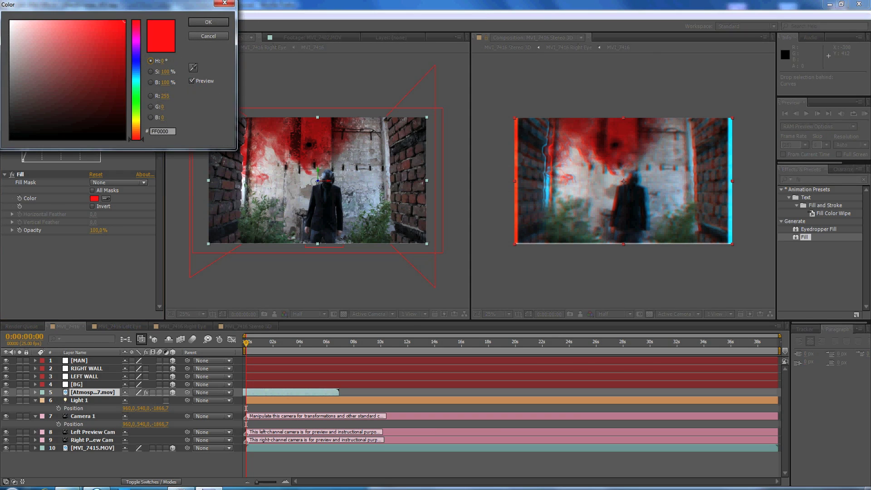
pyautogui.click(136, 103)
pyautogui.click(208, 22)
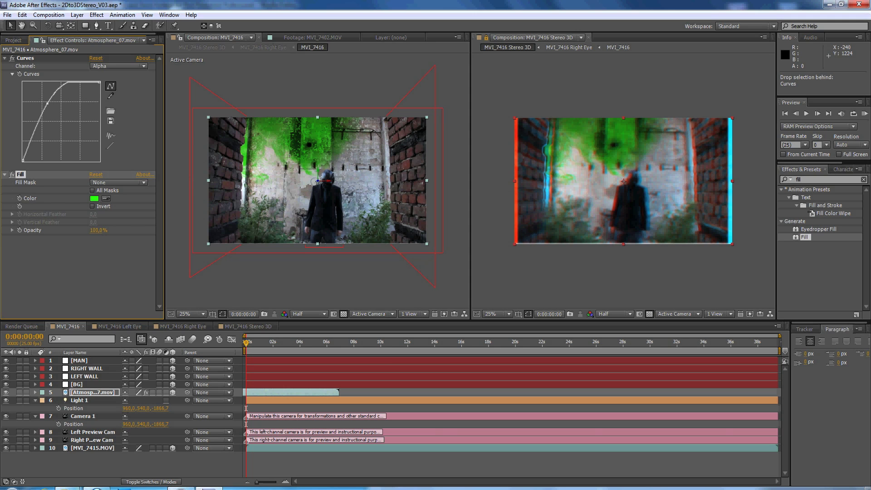
# - Duplicate the green smoke layer, scale the copy up, delay it about 4.8 seconds, and switch to Top view
pyautogui.hotkey('ctrl', 'd')
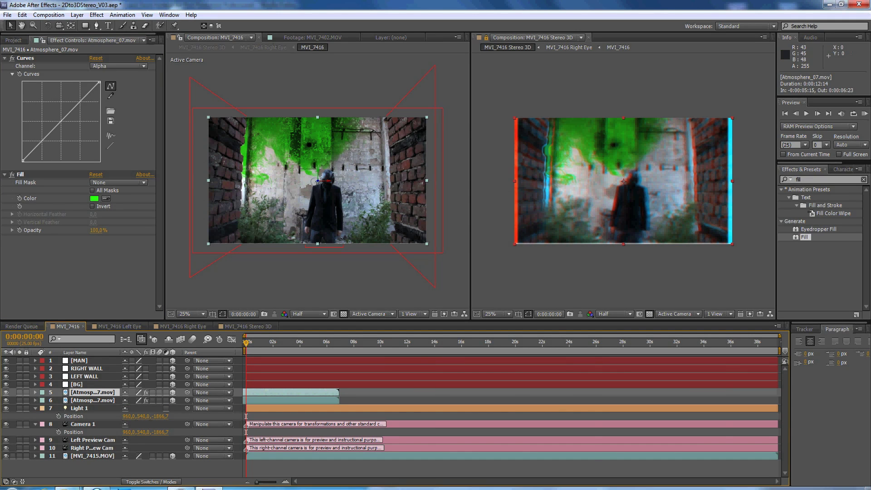
pyautogui.moveTo(427, 244)
pyautogui.mouseDown()
pyautogui.moveTo(421, 238)
pyautogui.moveTo(430, 245)
pyautogui.mouseUp()
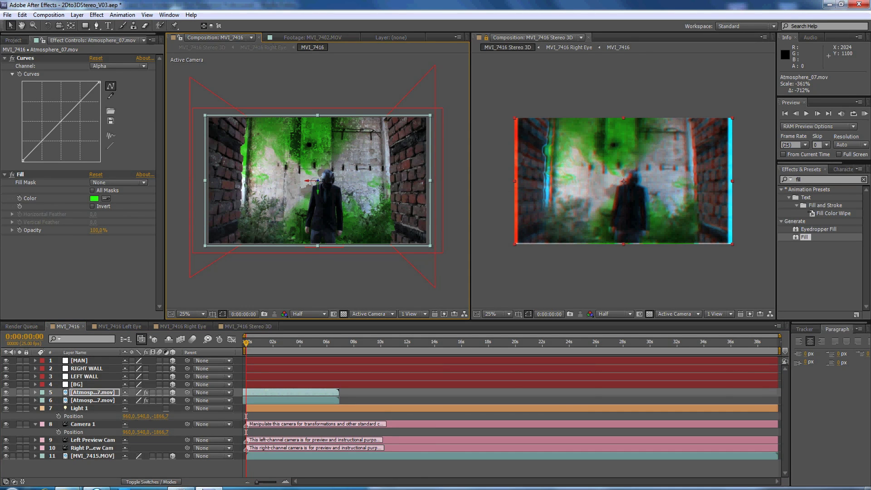
pyautogui.moveTo(285, 400); pyautogui.dragTo(330, 401)
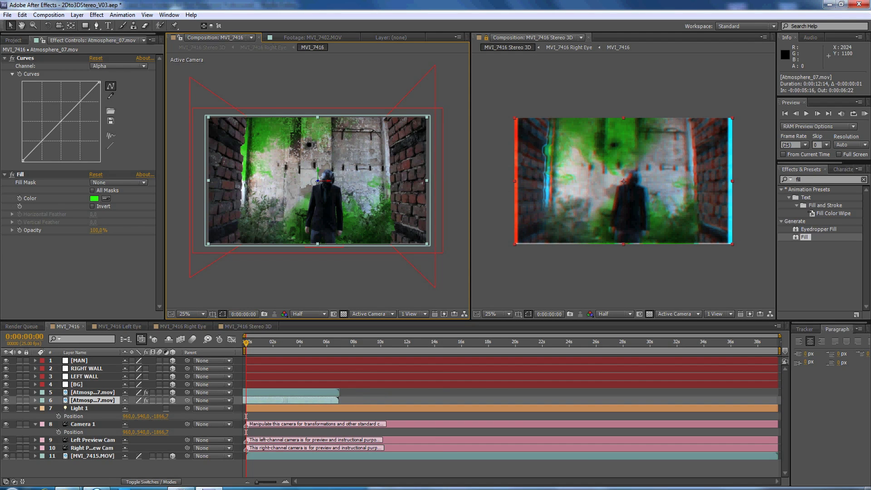
pyautogui.hotkey('ctrl', 'z')
pyautogui.moveTo(280, 393); pyautogui.dragTo(304, 392)
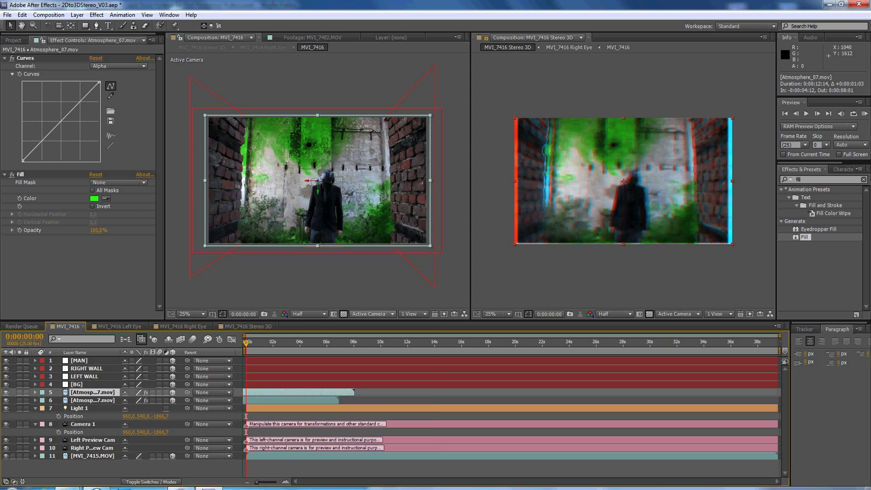
pyautogui.click(368, 314)
pyautogui.click(363, 394)
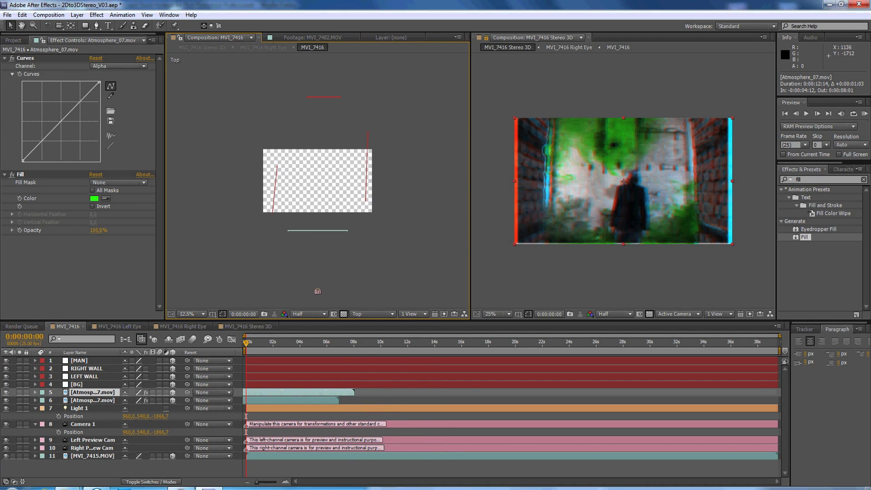
# - Move the duplicate smoke layer to a different depth, then check its motion from the camera view
pyautogui.press(',')
pyautogui.moveTo(318, 108); pyautogui.dragTo(318, 156)
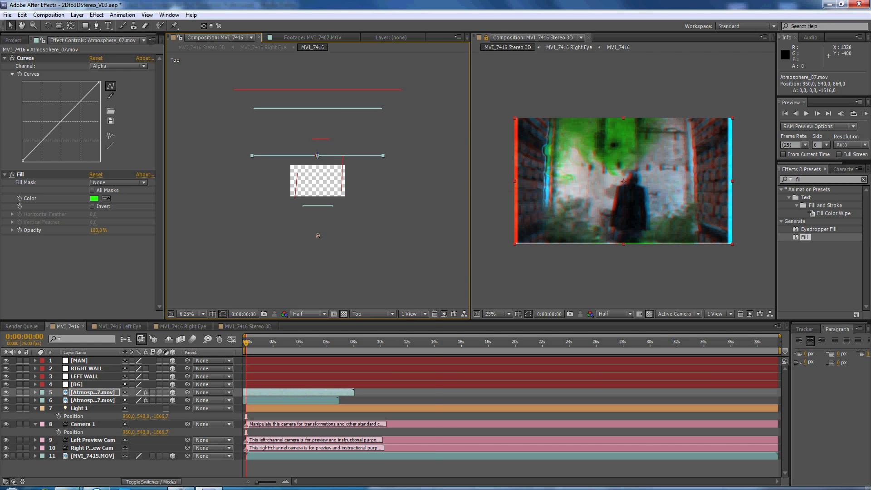
pyautogui.click(373, 314)
pyautogui.click(367, 323)
pyautogui.press('.')
pyautogui.press('.')
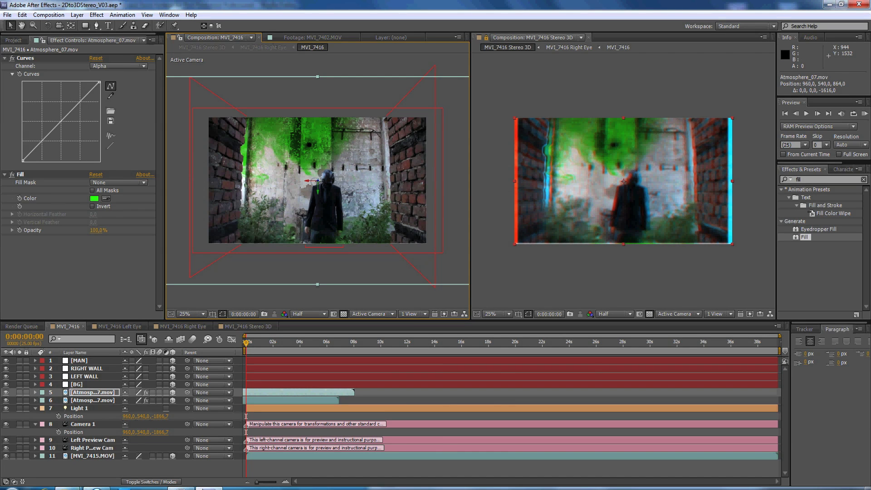
pyautogui.moveTo(246, 343); pyautogui.dragTo(279, 342)
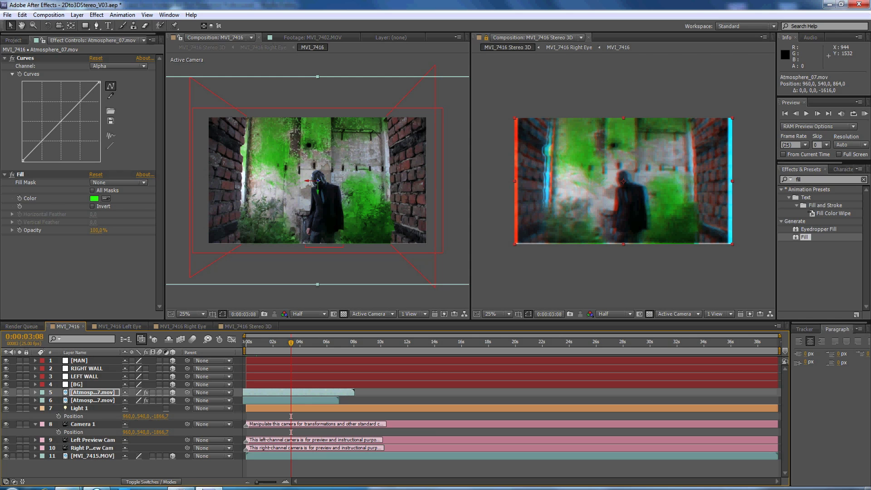
pyautogui.press('Home')
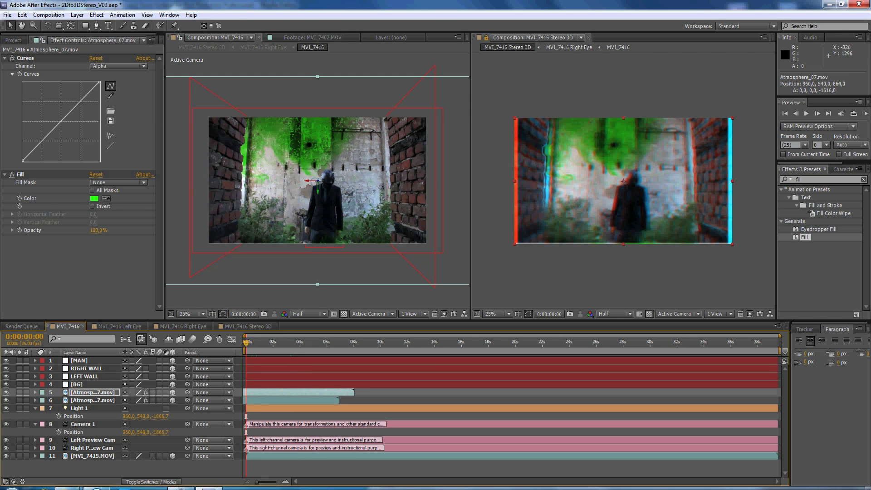
# - Change the duplicate's Fill colour to yellow-green C0FF00
pyautogui.click(94, 198)
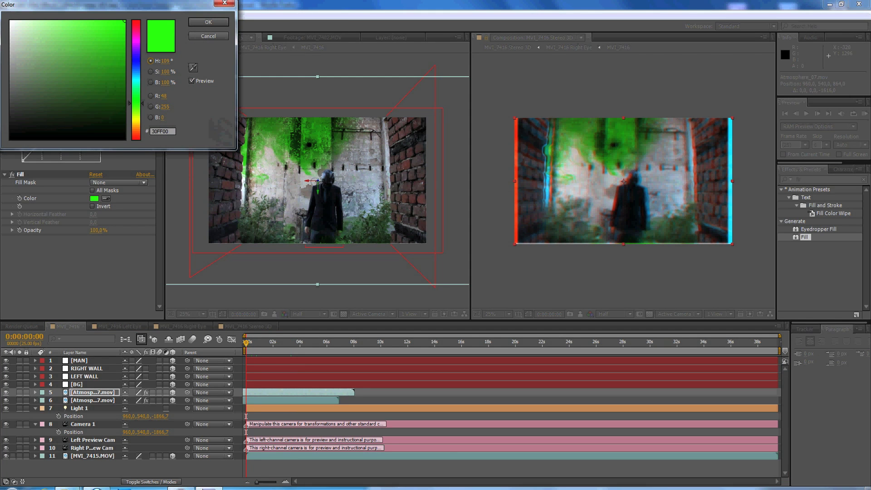
pyautogui.click(136, 123)
pyautogui.moveTo(136, 123); pyautogui.dragTo(136, 114)
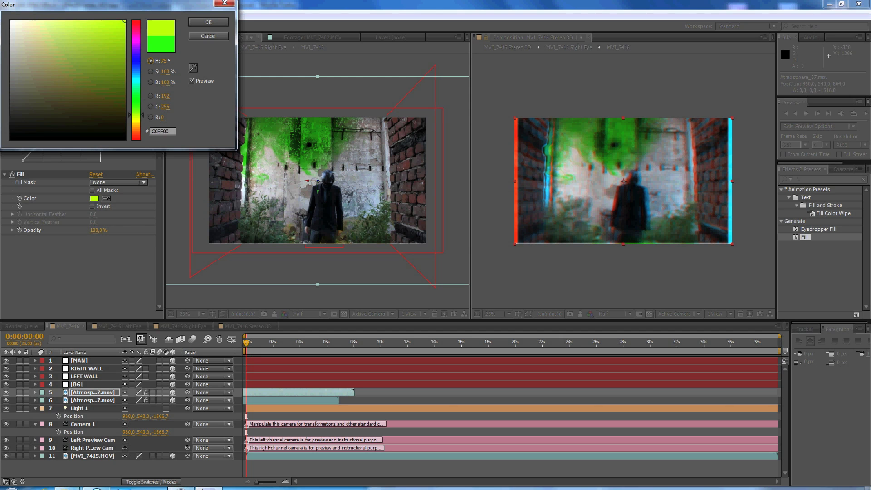
pyautogui.click(208, 22)
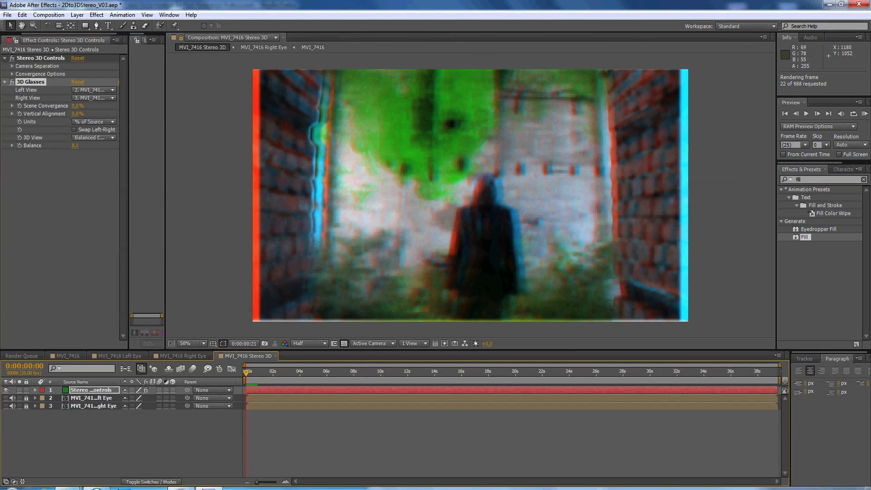
pyautogui.click(471, 196)
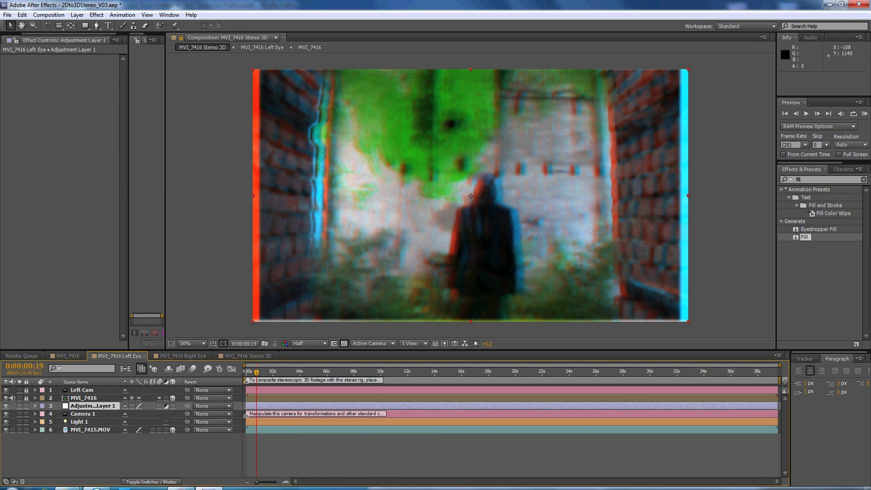
# - Set the Left Eye comp's shadow map resolution to 4000
pyautogui.click(48, 15)
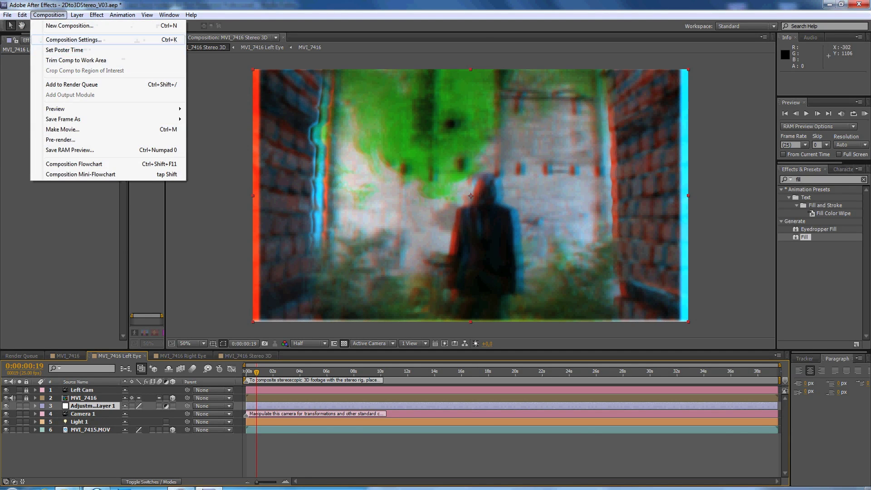
pyautogui.click(59, 39)
pyautogui.click(50, 38)
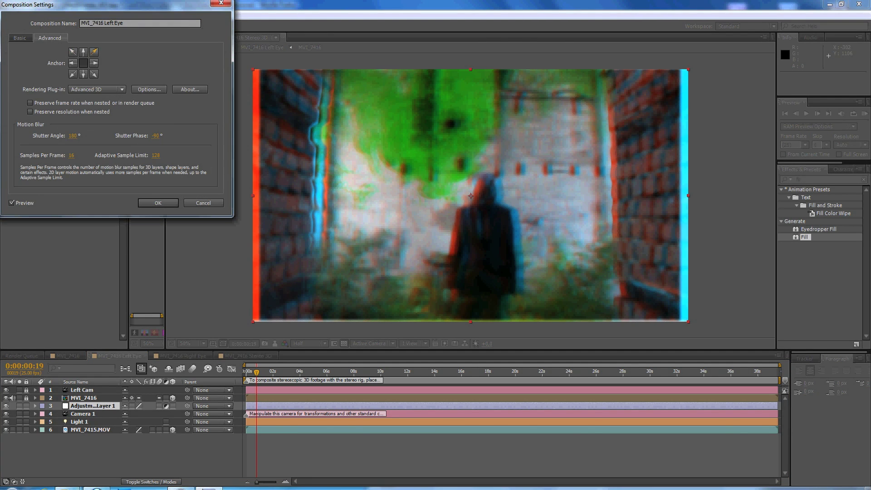
pyautogui.click(149, 90)
pyautogui.click(146, 104)
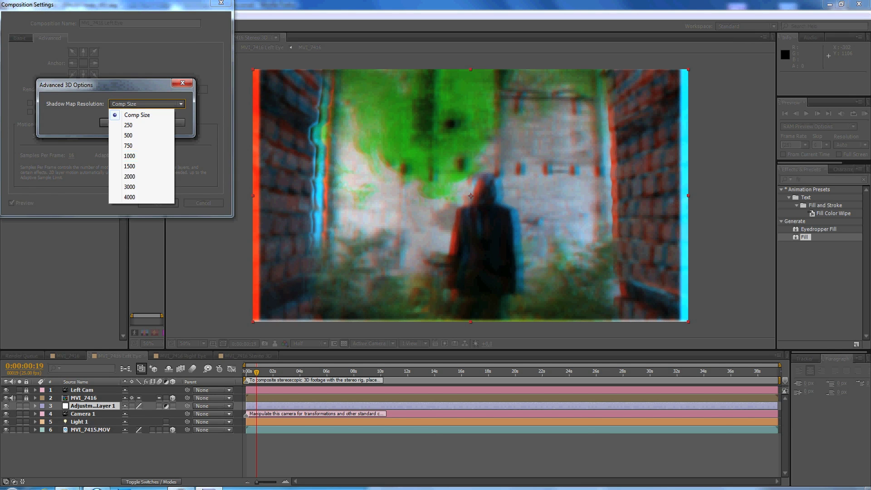
pyautogui.click(136, 197)
pyautogui.click(118, 122)
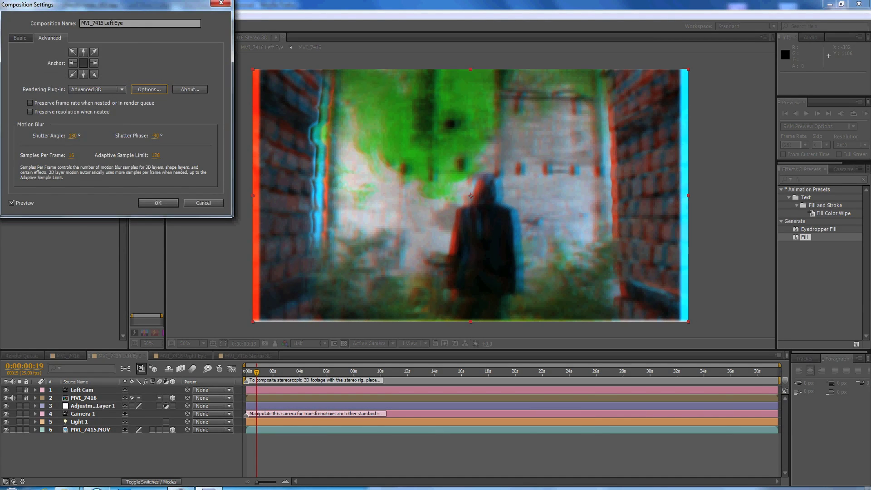
pyautogui.click(158, 203)
# - Set the Right Eye comp's shadow map resolution to 4000, then return to the Stereo 3D comp
pyautogui.click(183, 355)
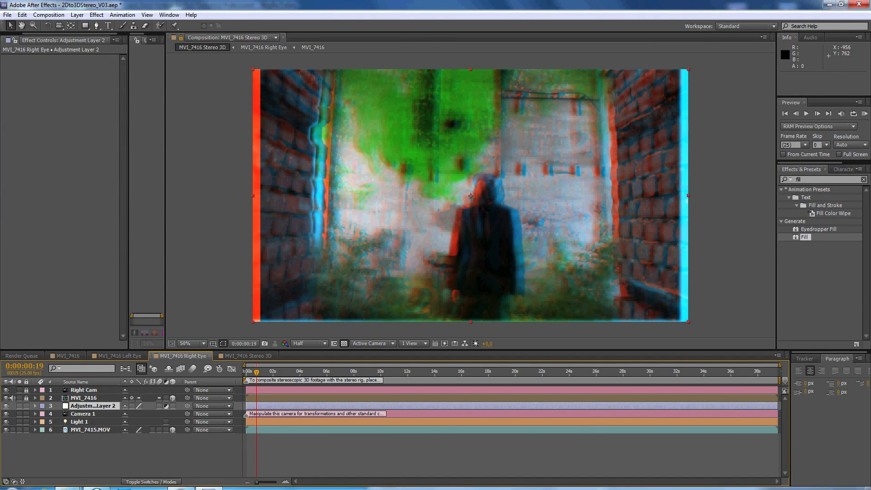
pyautogui.click(49, 15)
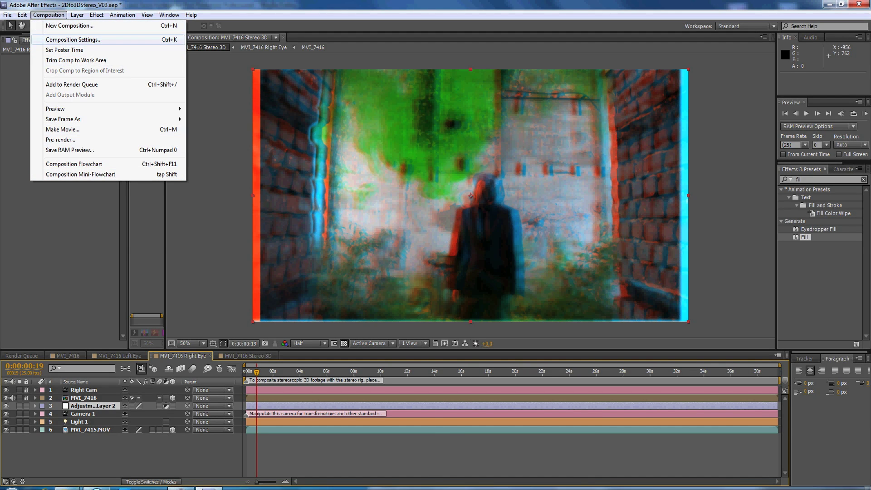
pyautogui.click(74, 40)
pyautogui.click(49, 38)
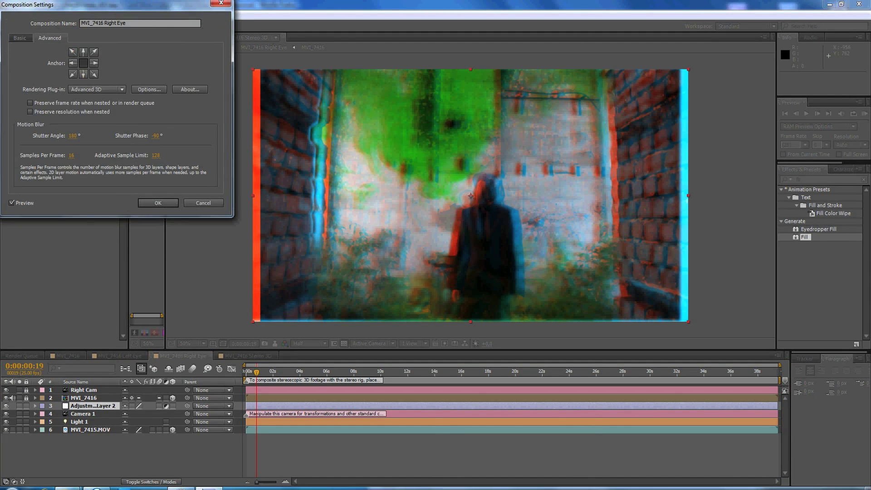
pyautogui.click(149, 90)
pyautogui.click(146, 104)
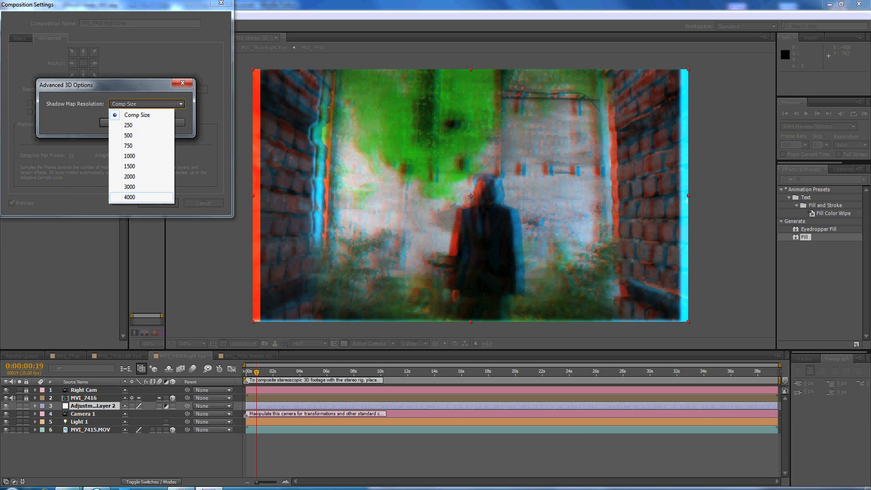
pyautogui.click(136, 197)
pyautogui.click(119, 122)
pyautogui.click(158, 203)
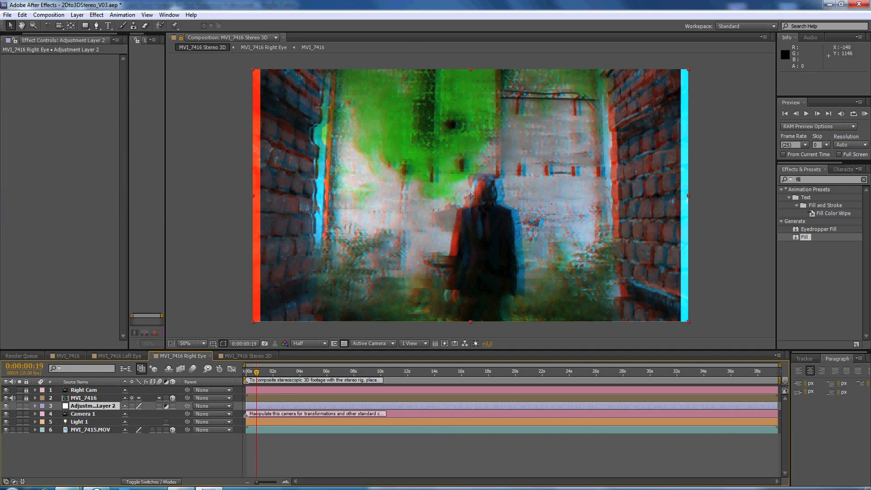
pyautogui.click(247, 355)
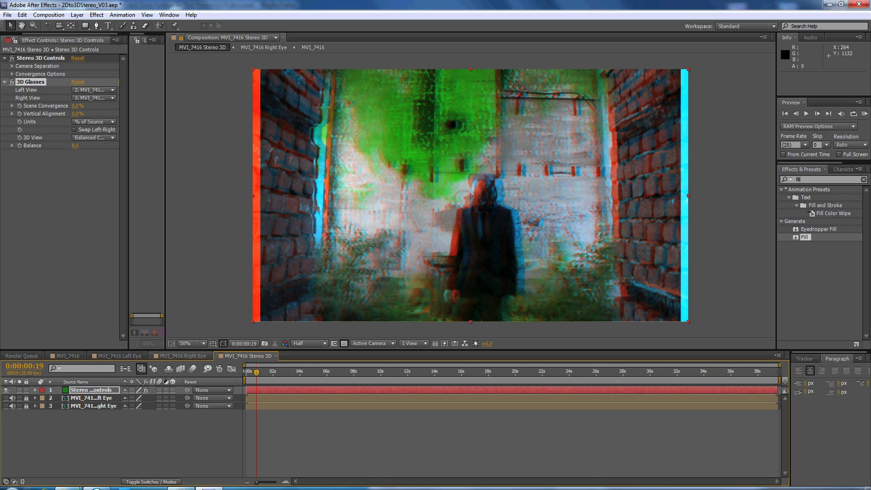